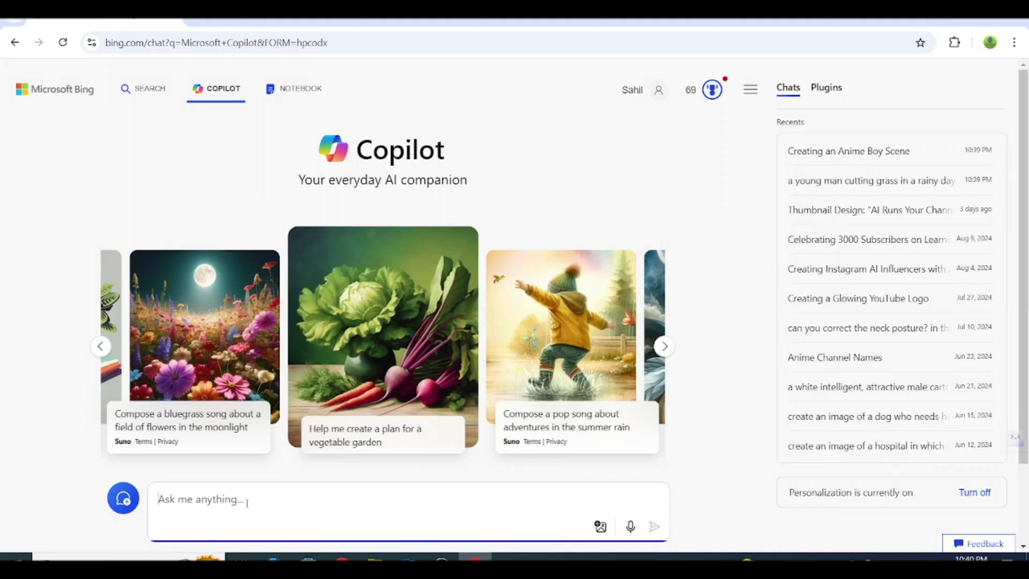
# Step: Prompt Copilot for an 18-year-old anime boy in a black and purple Learning YT hoodie
pyautogui.click(162, 43)
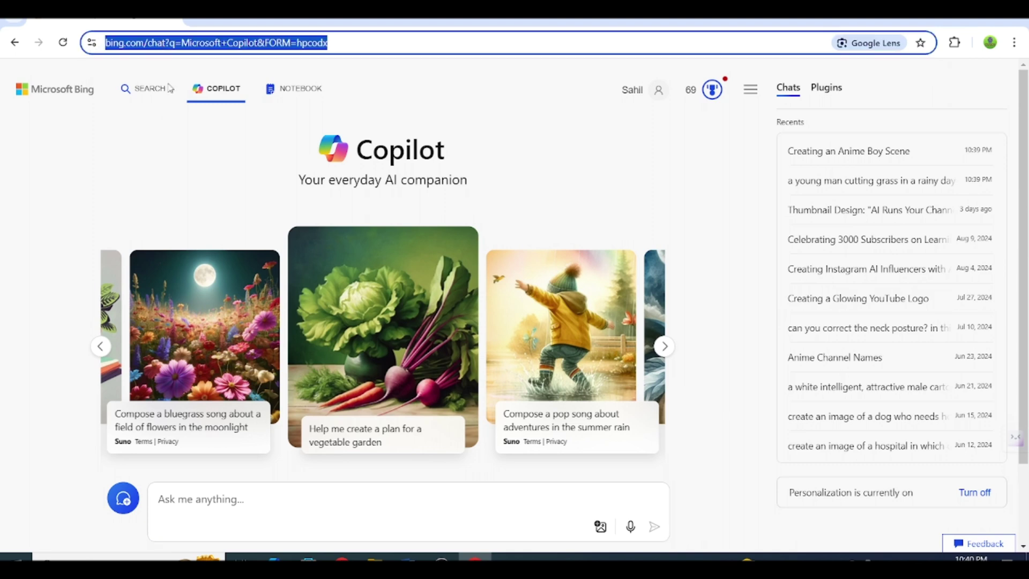
pyautogui.click(212, 501)
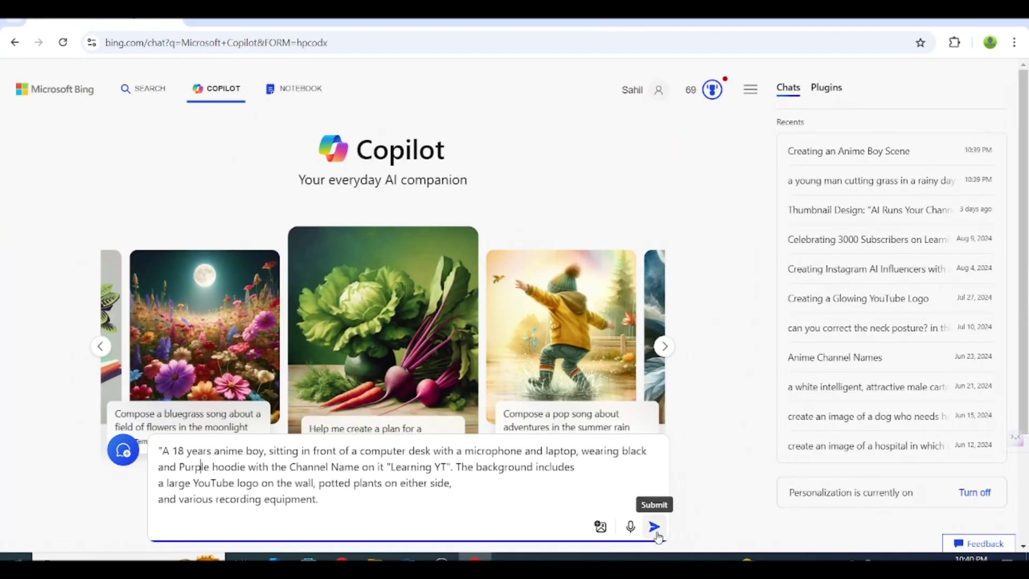
pyautogui.click(654, 528)
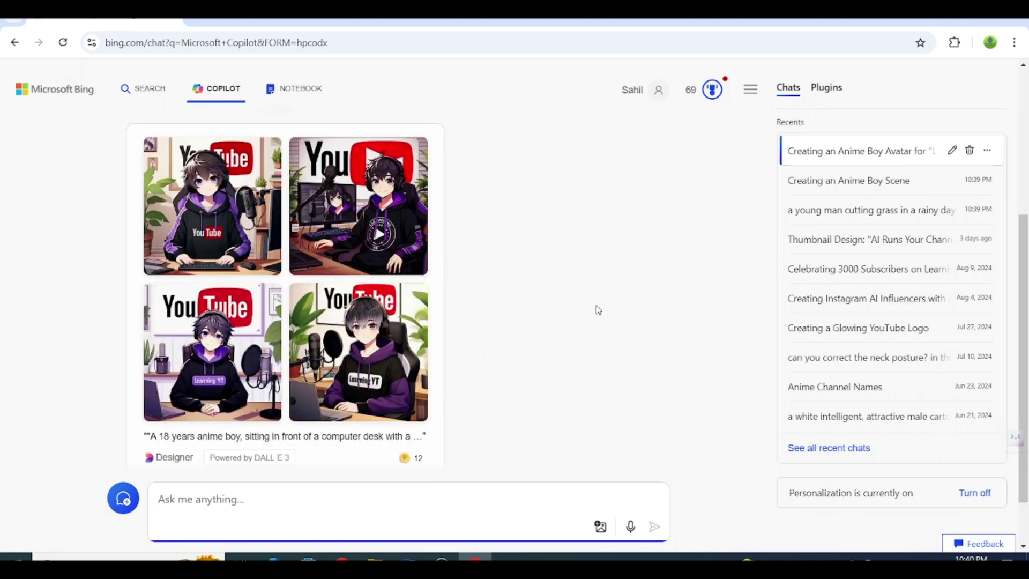
# Step: Resize the bottom-right anime boy image to a Landscape (4:3) version
pyautogui.click(366, 356)
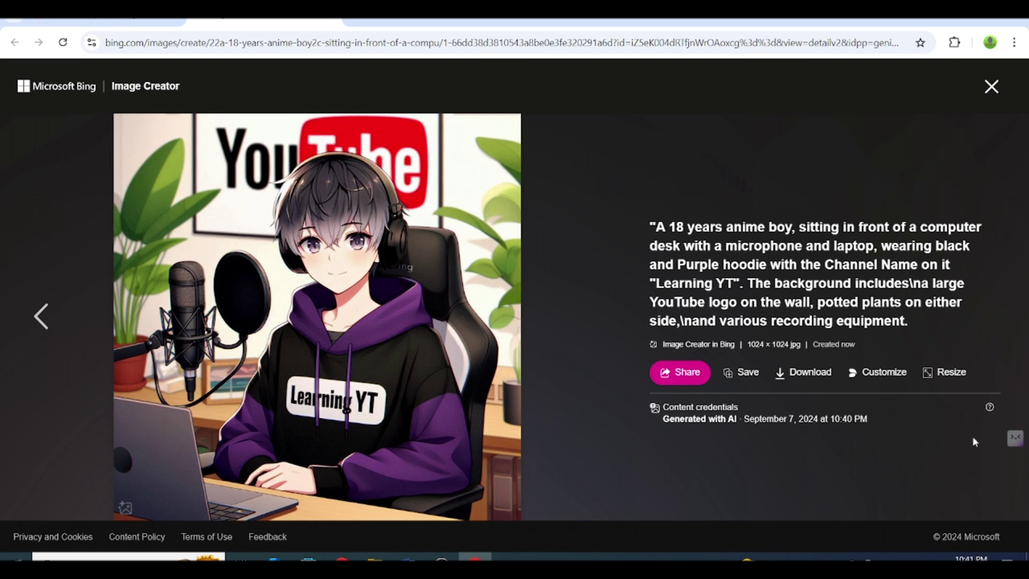
pyautogui.click(949, 375)
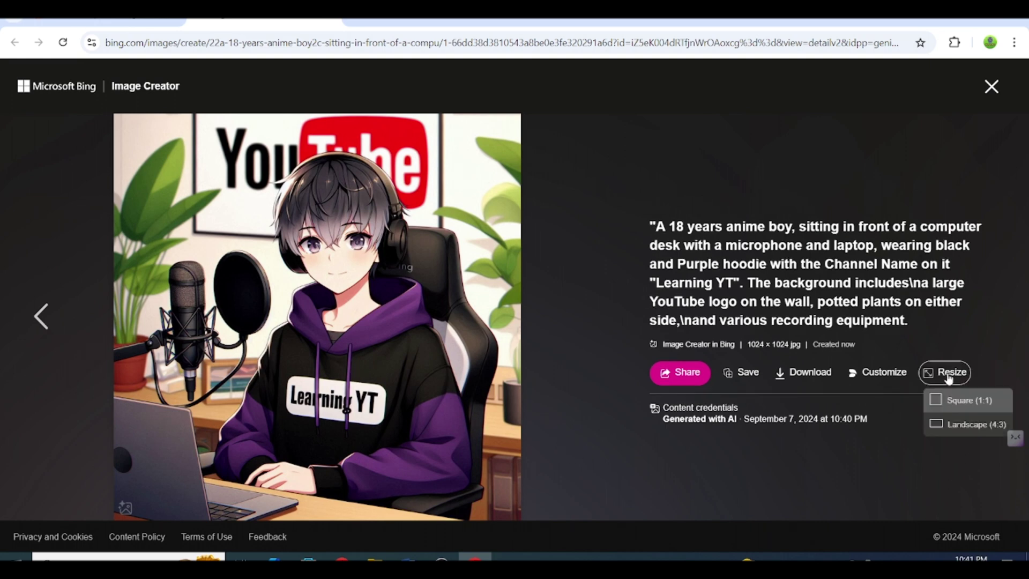
pyautogui.click(963, 424)
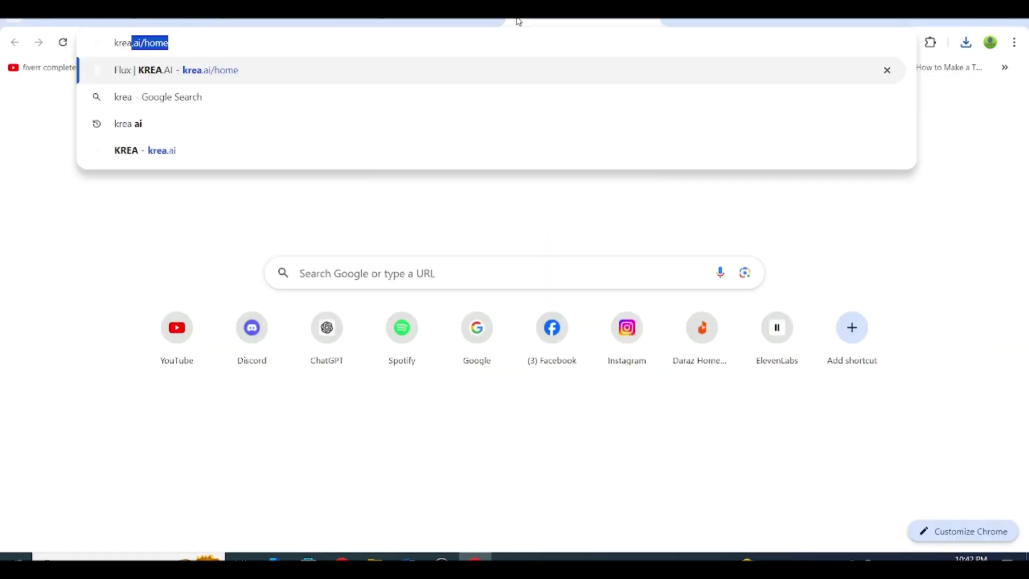
# Step: Go to Krea AI's Upscale & Enhance page and bring up its image upload picker
pyautogui.press('Return')
pyautogui.scroll(-5, 769, 258)
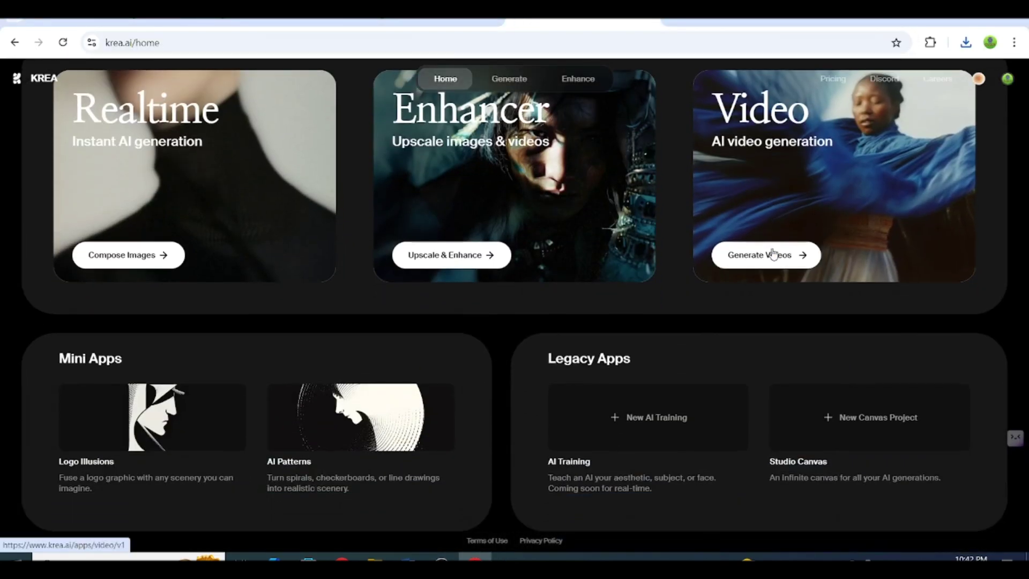
pyautogui.scroll(4, 784, 389)
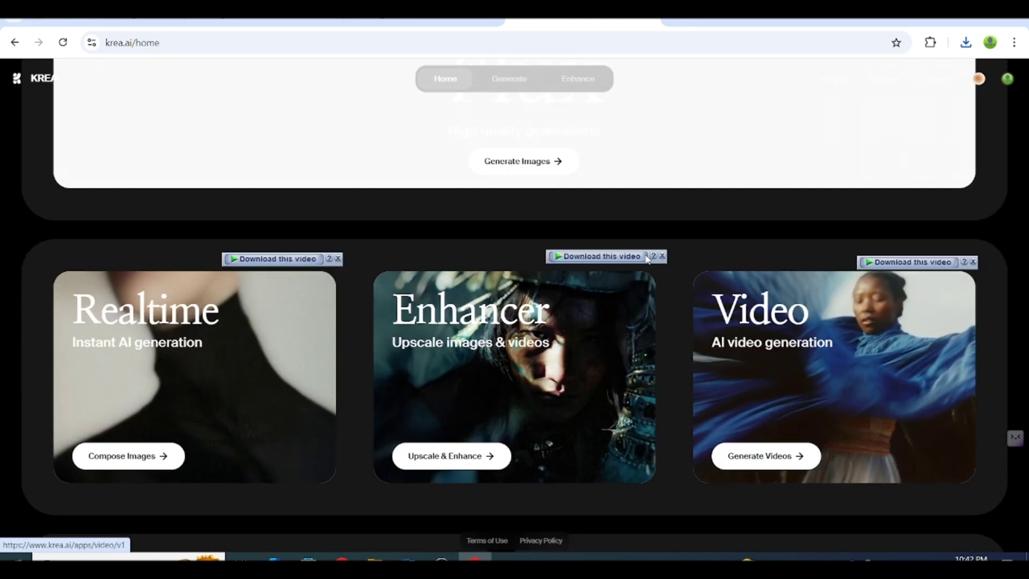
pyautogui.click(469, 460)
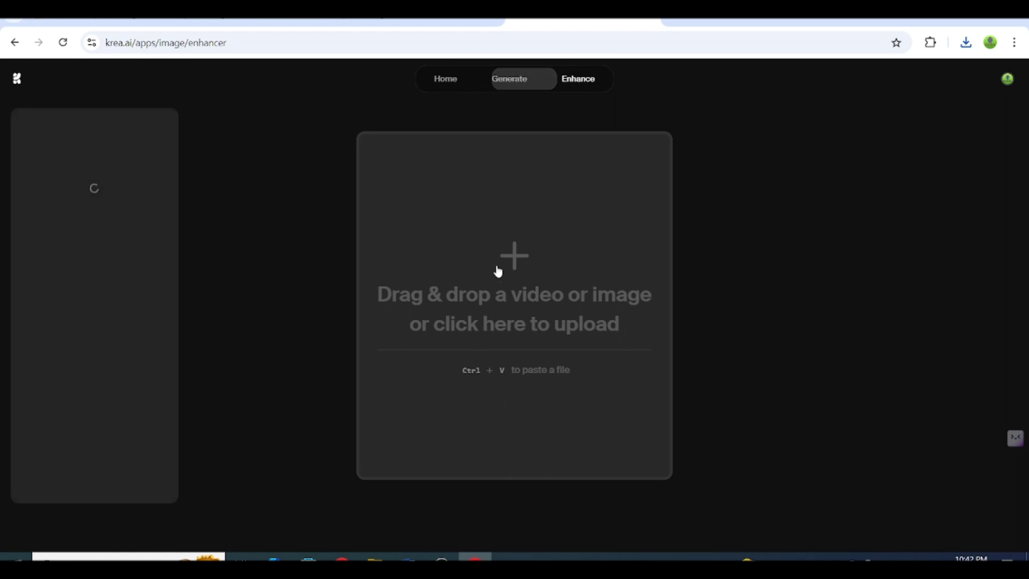
pyautogui.click(497, 271)
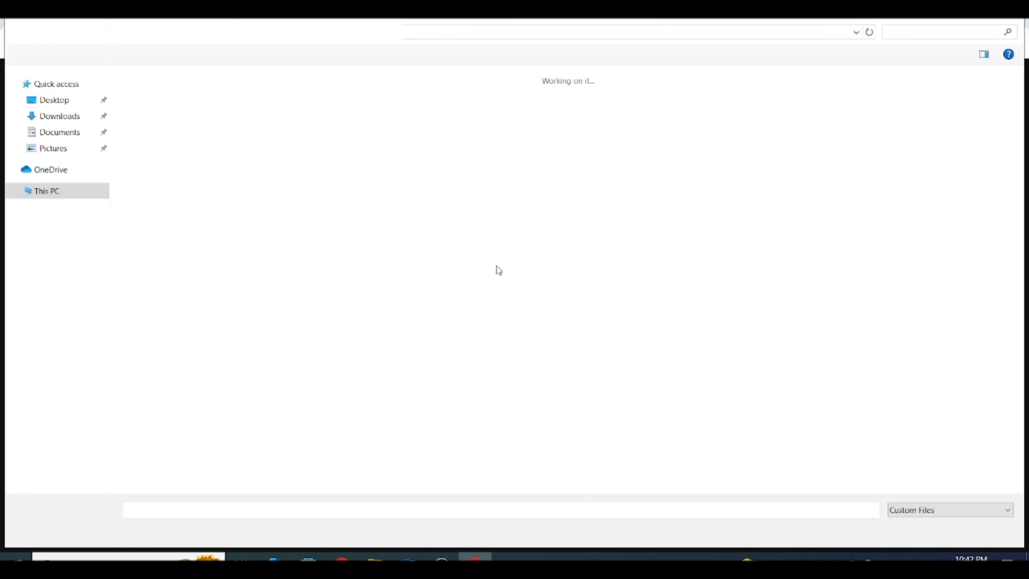
pyautogui.press('Escape')
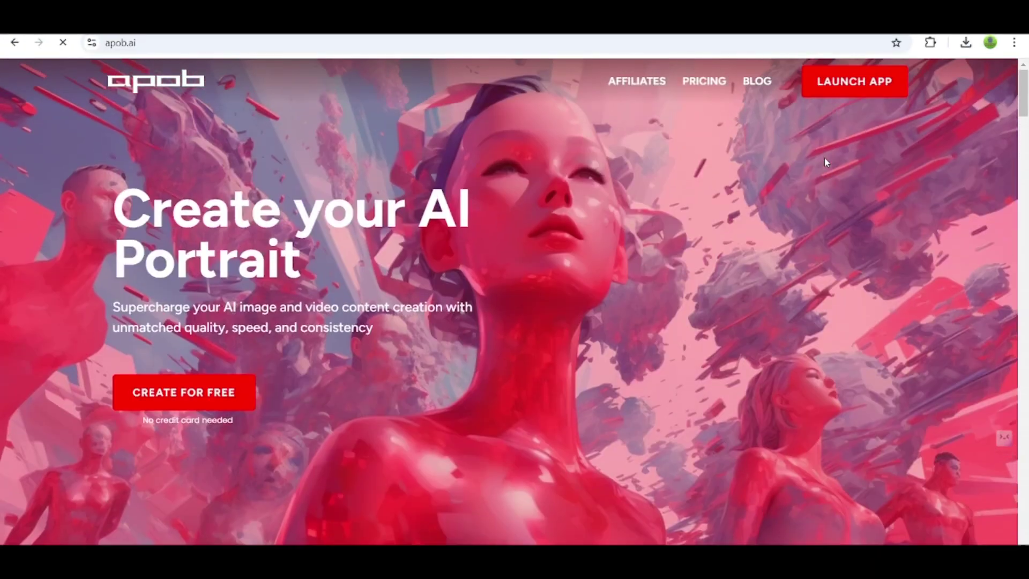
# Step: Scroll down through the apob.ai homepage
pyautogui.scroll(-10, 792, 160)
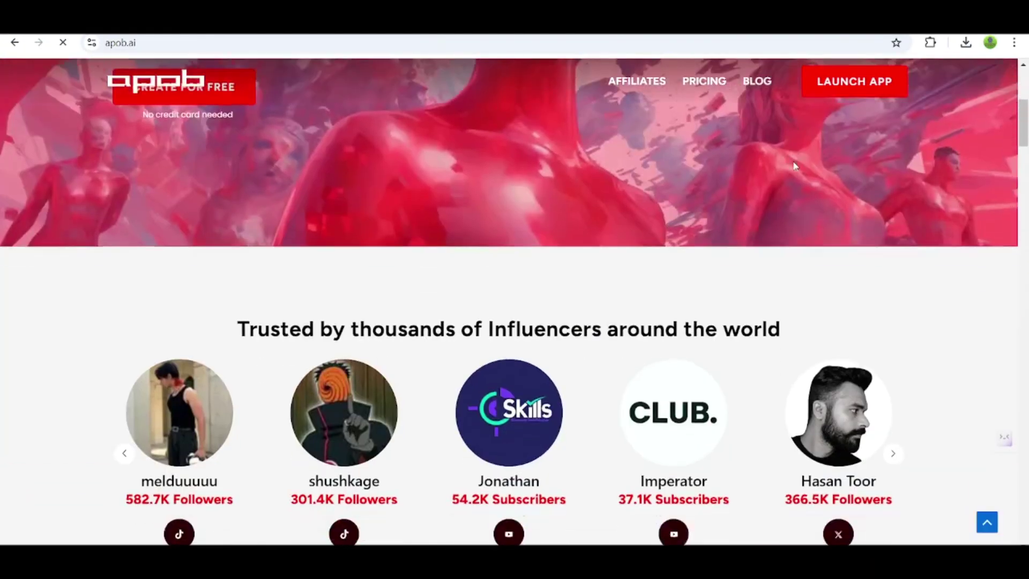
pyautogui.scroll(-10, 793, 165)
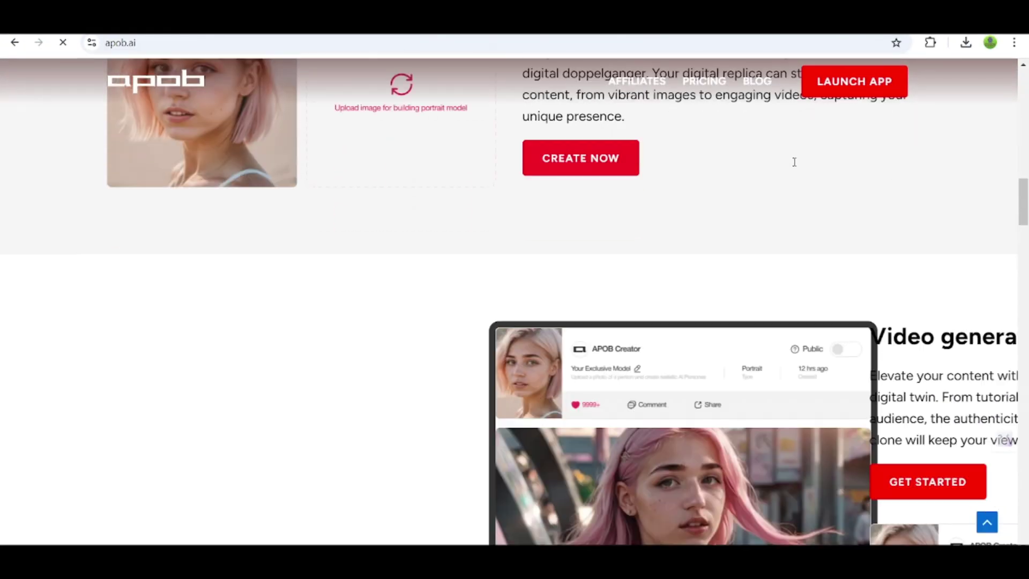
pyautogui.scroll(-8, 794, 162)
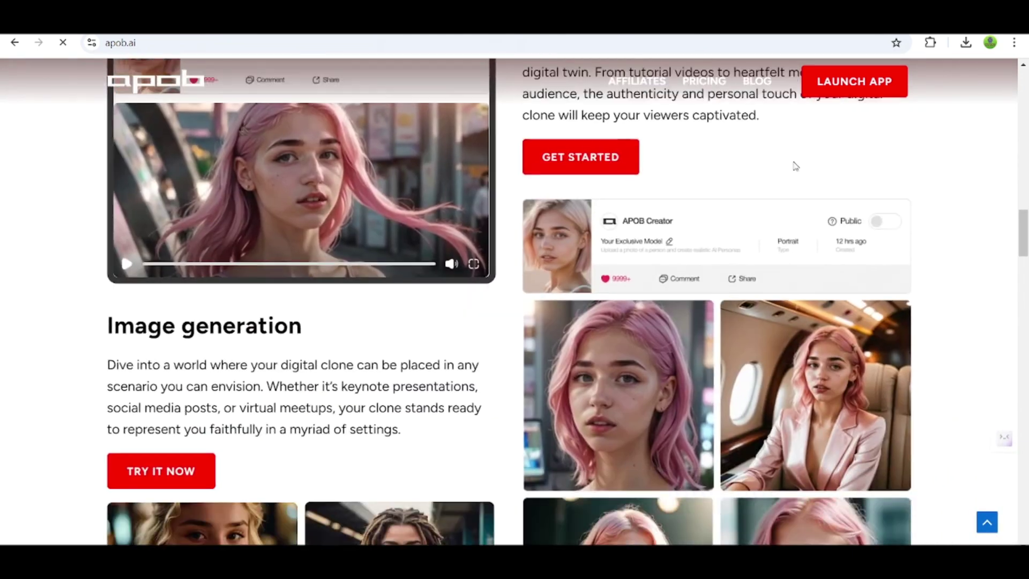
pyautogui.scroll(-8, 793, 167)
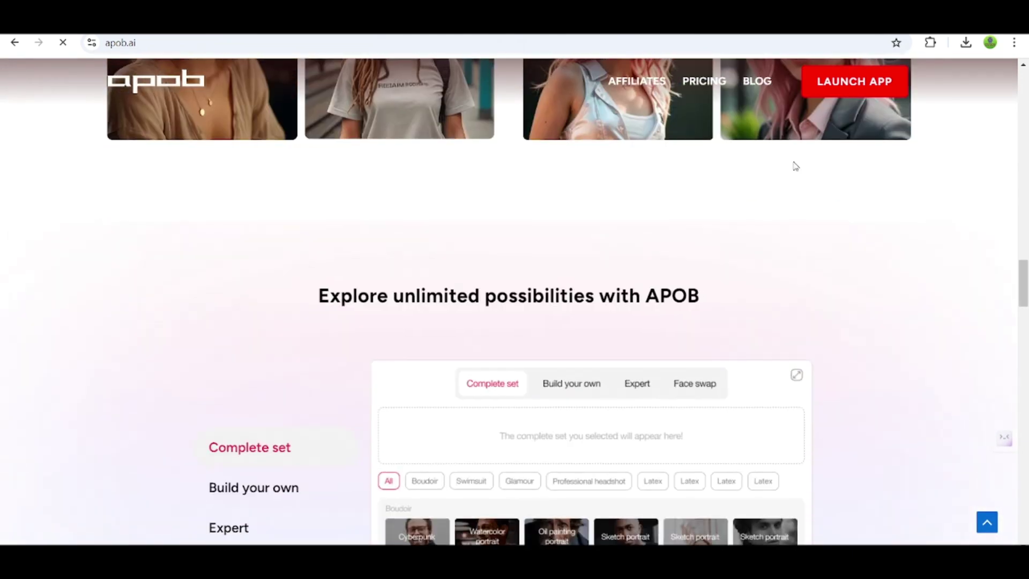
pyautogui.scroll(-4, 796, 169)
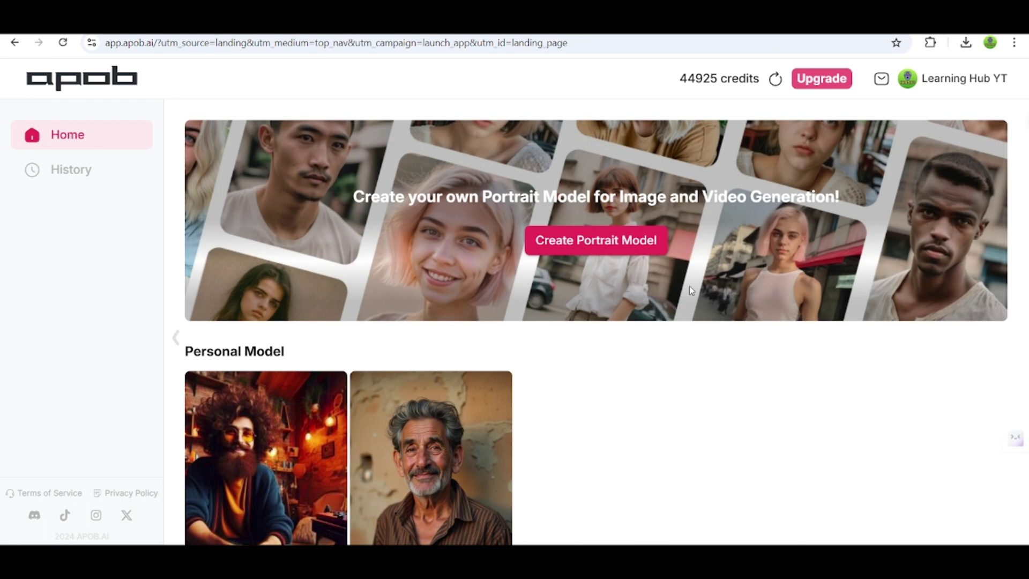
# Step: Start a portrait model using the enhanced anime boy image, named 'Learning YT Avatar'
pyautogui.click(596, 241)
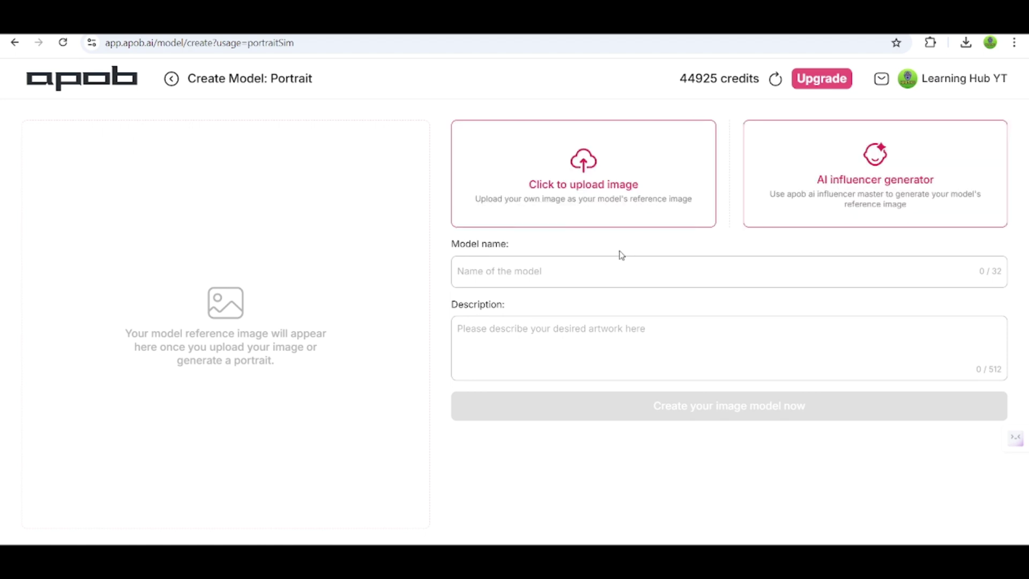
pyautogui.click(579, 184)
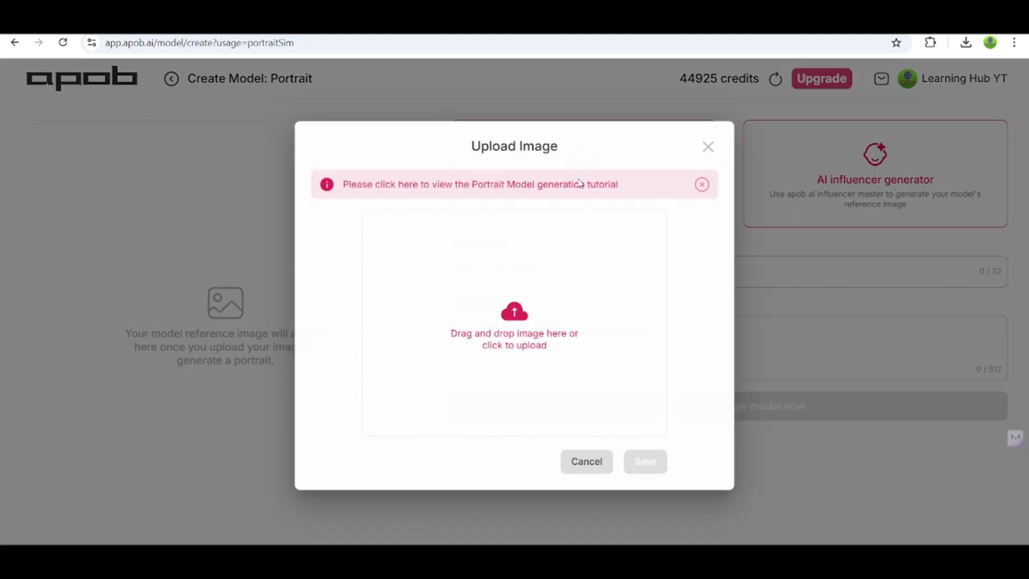
pyautogui.click(516, 320)
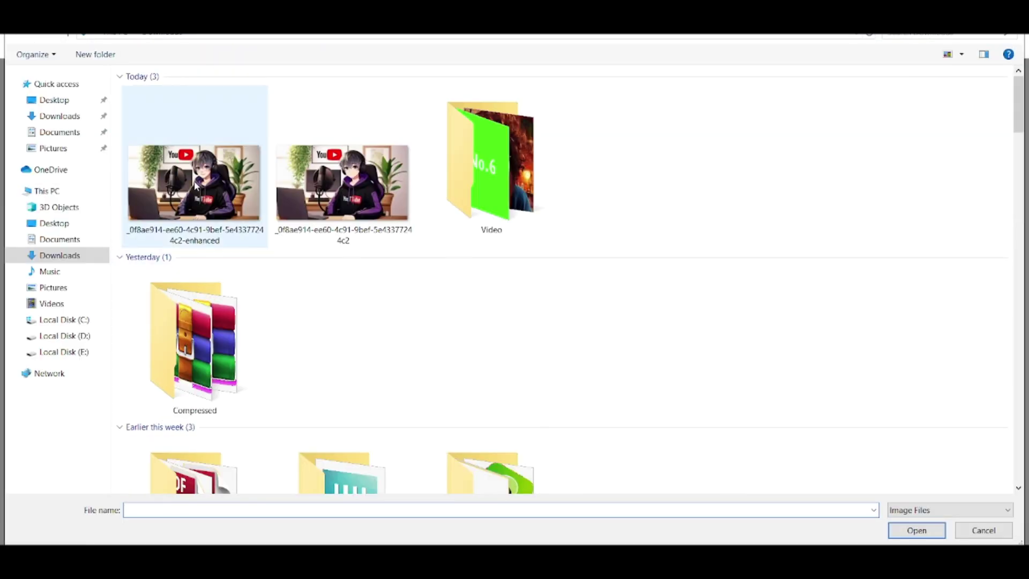
pyautogui.doubleClick(195, 183)
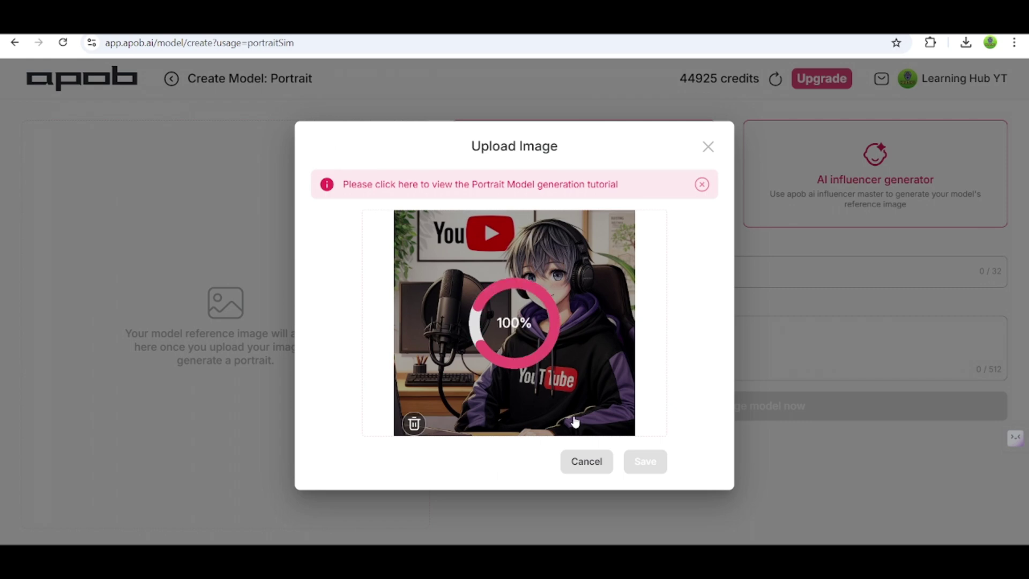
pyautogui.click(651, 464)
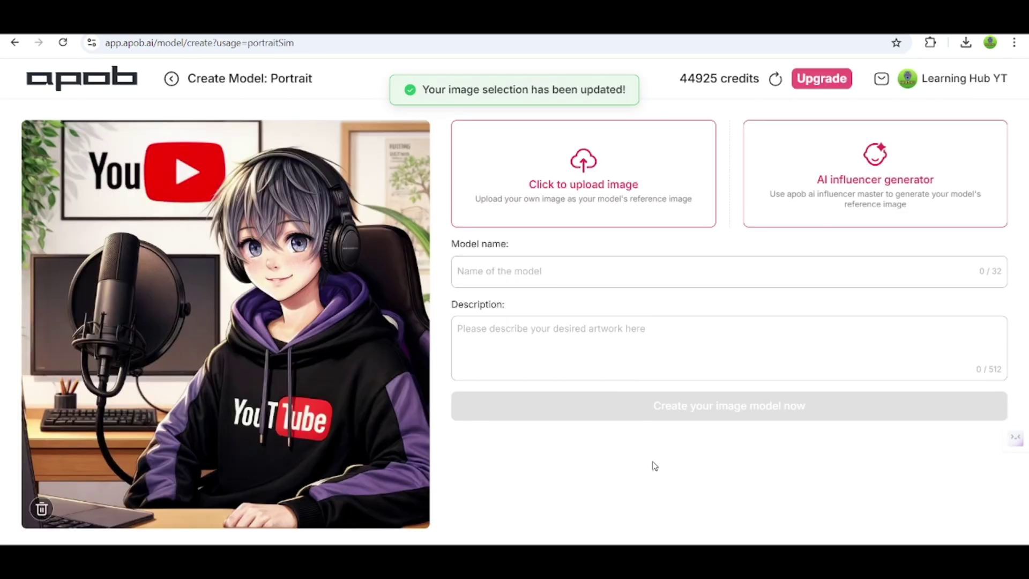
pyautogui.click(521, 272)
pyautogui.write('Learning YT Avatar')
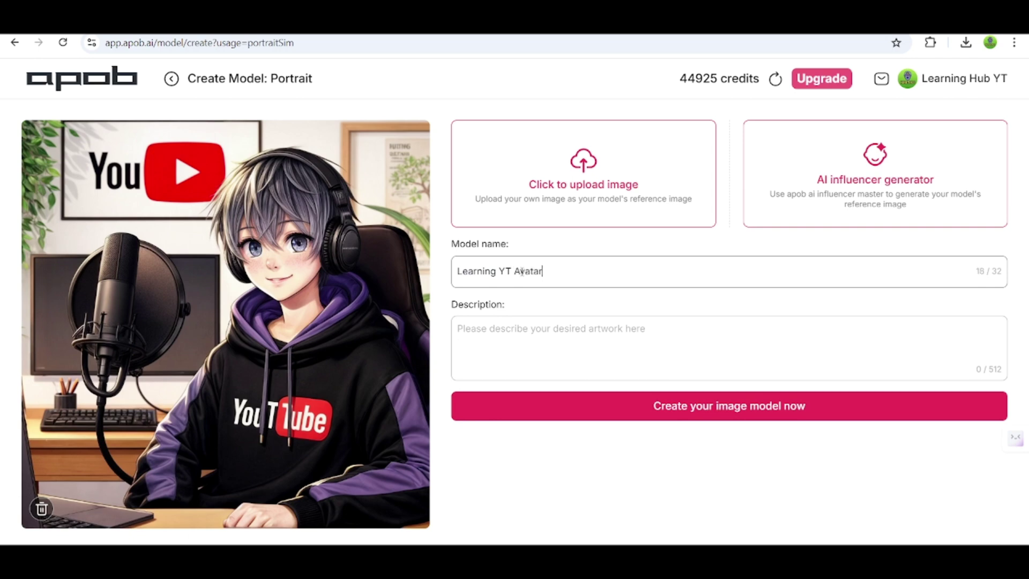
# Step: Create the Learning YT Avatar model and switch to the Talking avatar tool
pyautogui.click(654, 406)
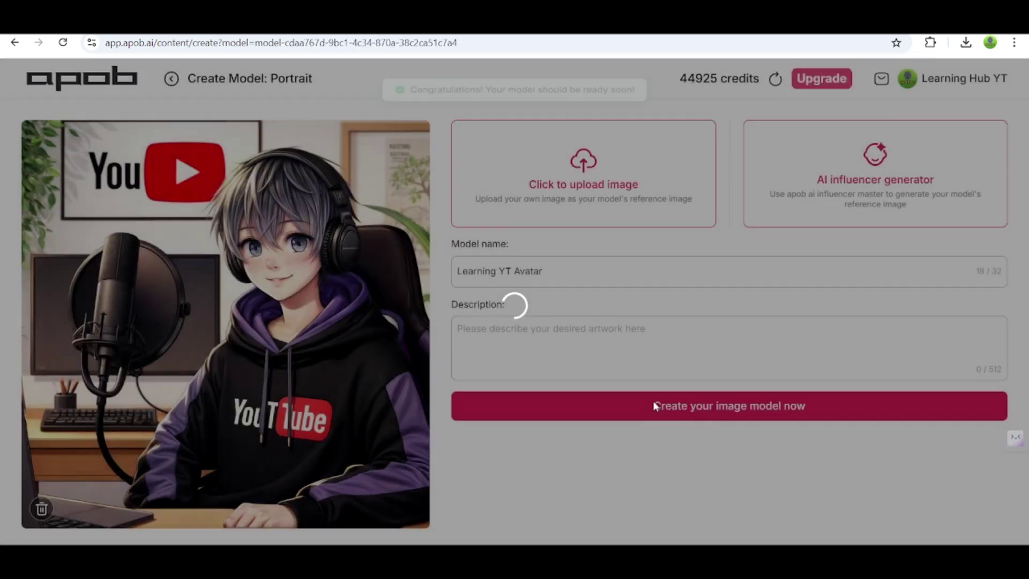
pyautogui.scroll(-5, 746, 322)
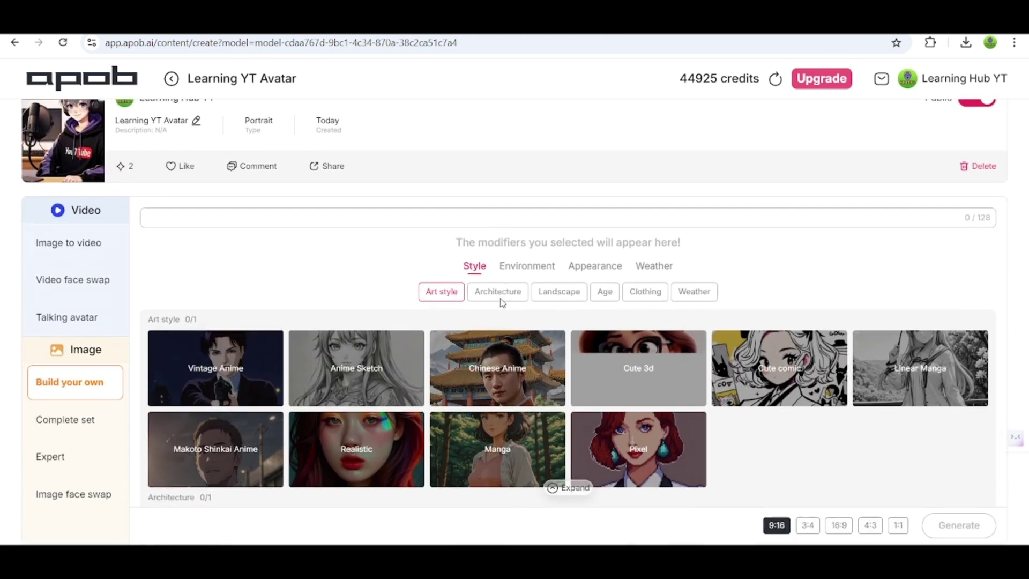
pyautogui.scroll(-2, 749, 348)
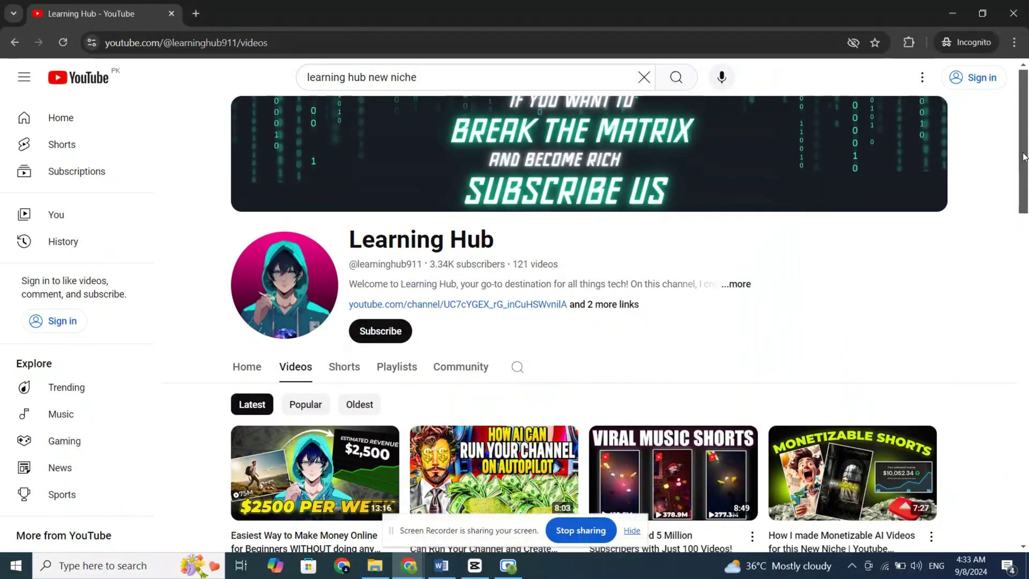
pyautogui.scroll(-5, 679, 395)
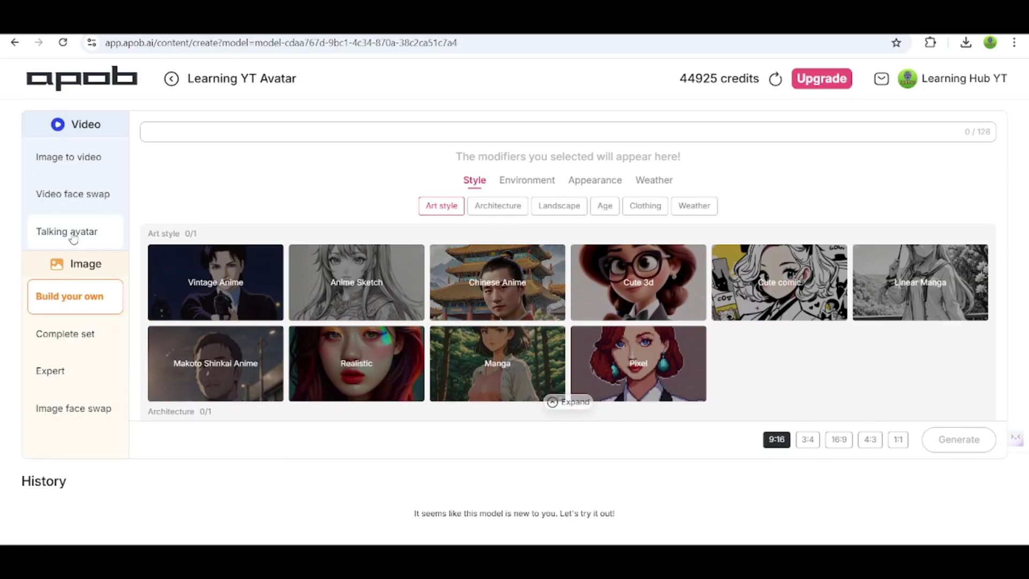
pyautogui.click(74, 236)
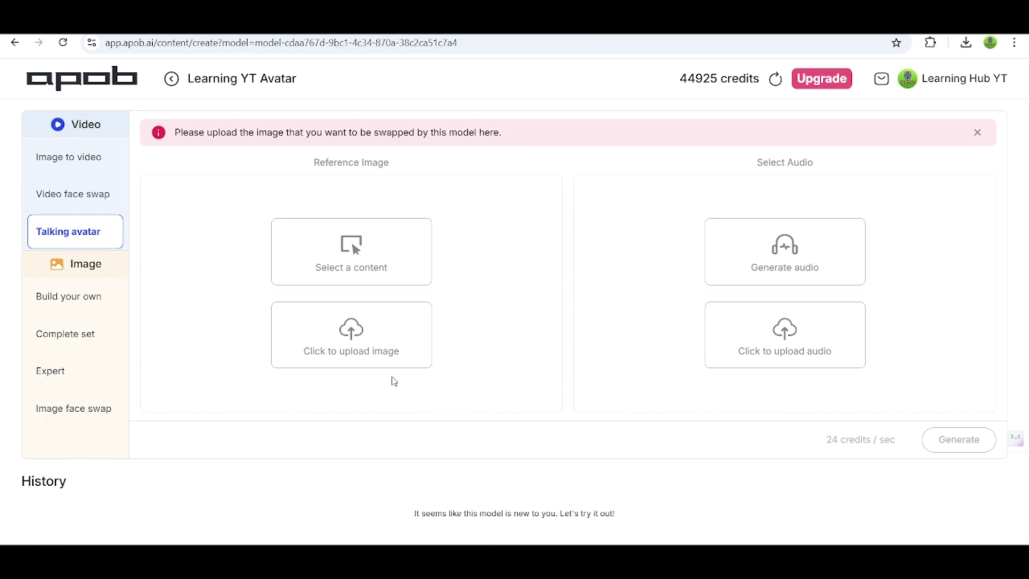
# Step: Upload and save the enhanced anime boy image as the Talking avatar reference
pyautogui.click(346, 340)
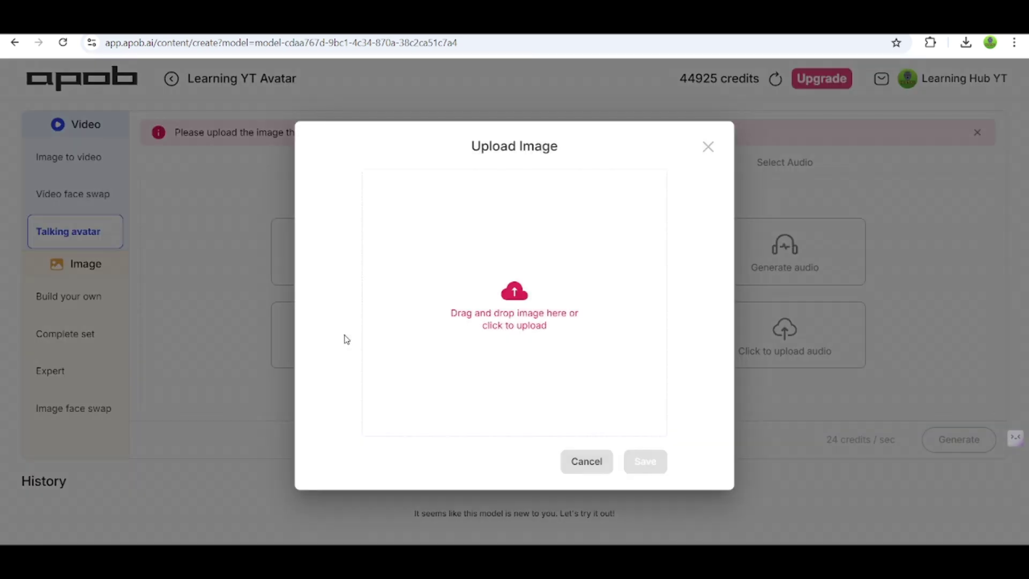
pyautogui.click(509, 301)
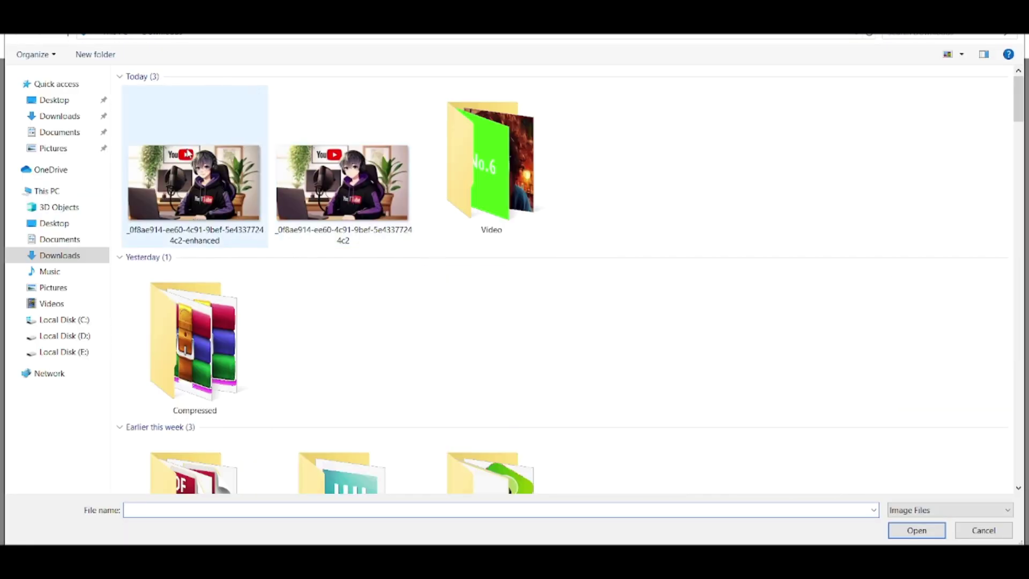
pyautogui.doubleClick(187, 154)
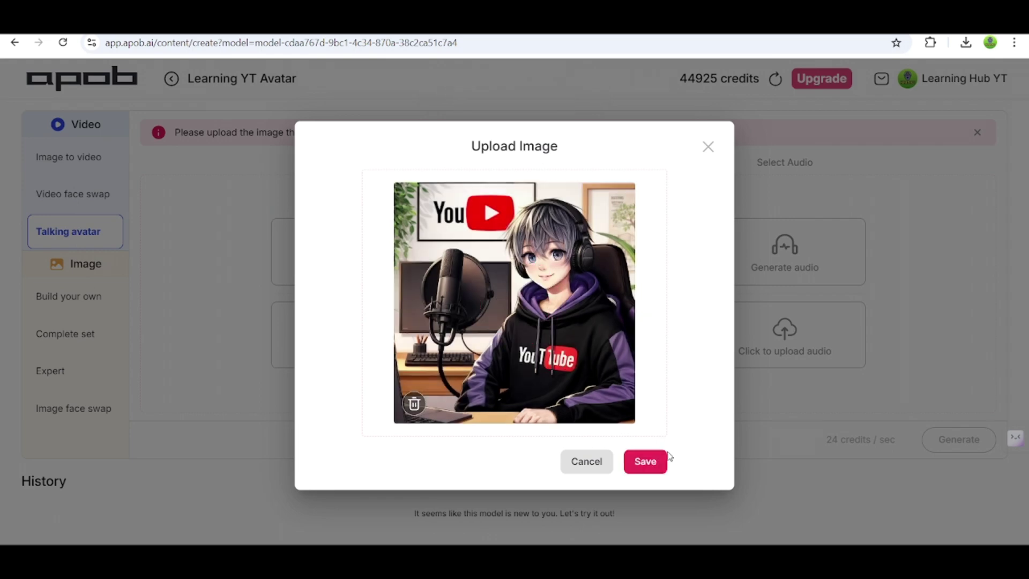
pyautogui.click(662, 460)
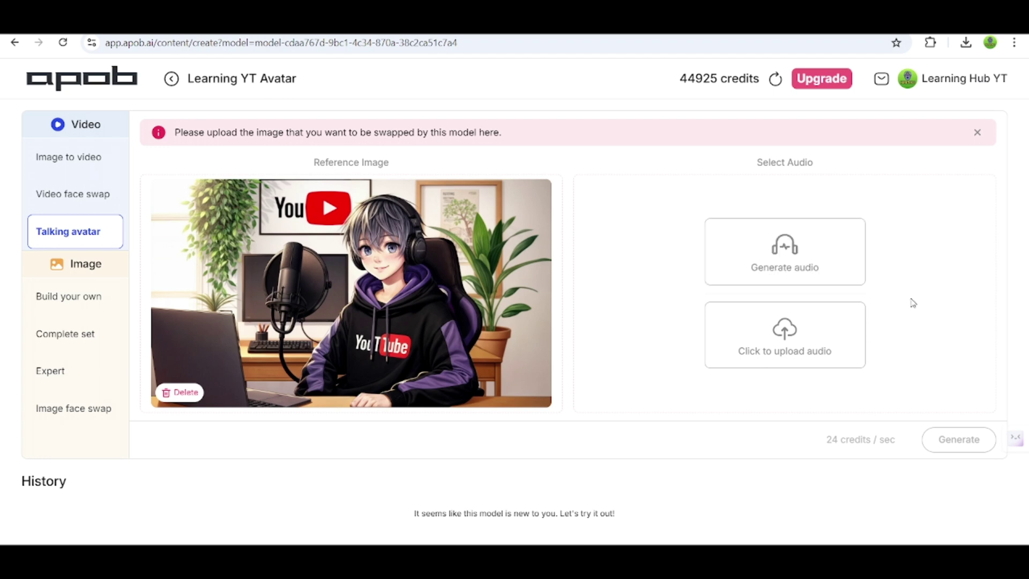
pyautogui.click(819, 257)
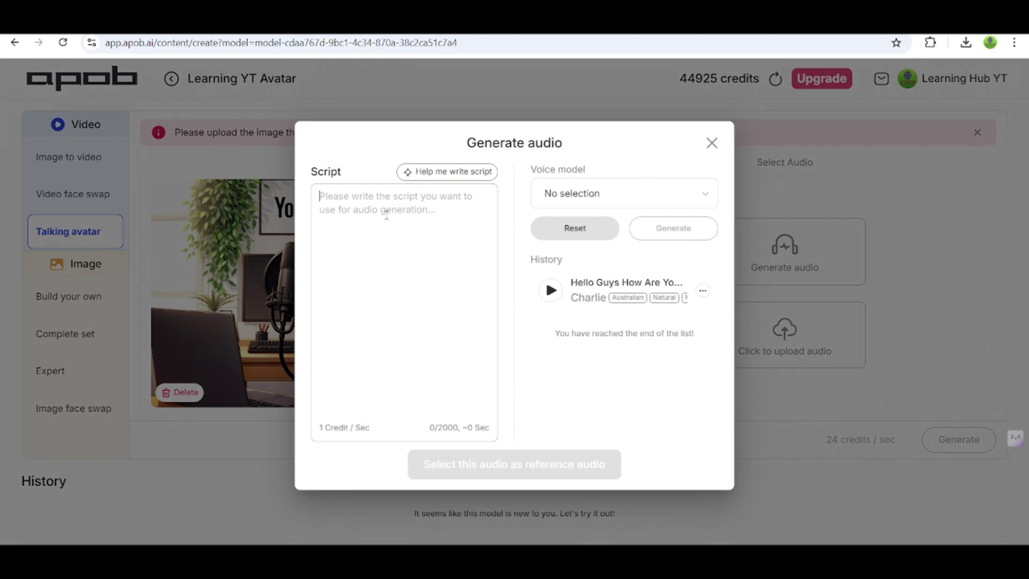
# Step: Voice the welcome script with young male voice Liam and use the 10-second clip as audio
pyautogui.write('Hello Guy')
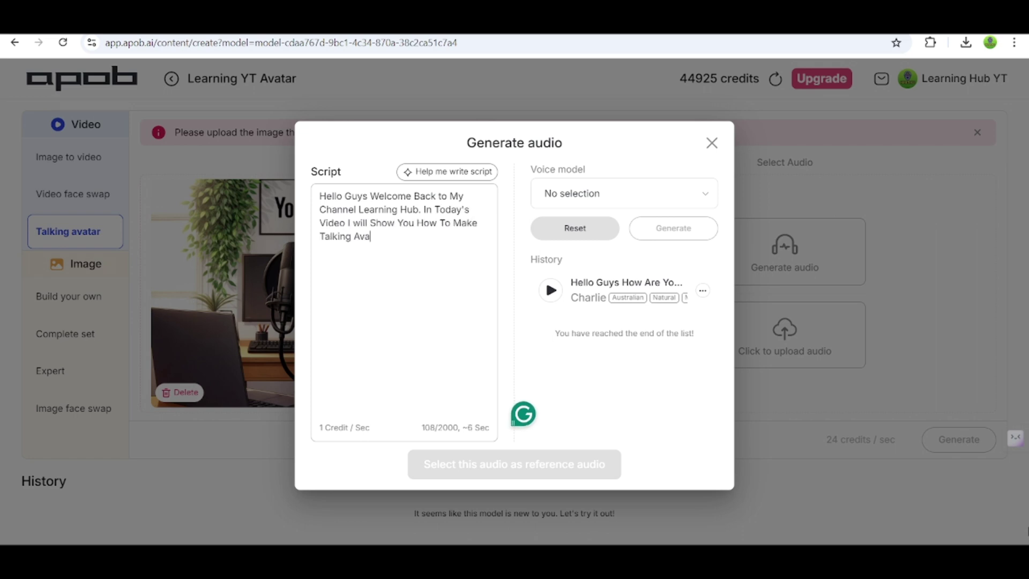
pyautogui.write('tar Like Mine. So Without Any Wasting Time Lets')
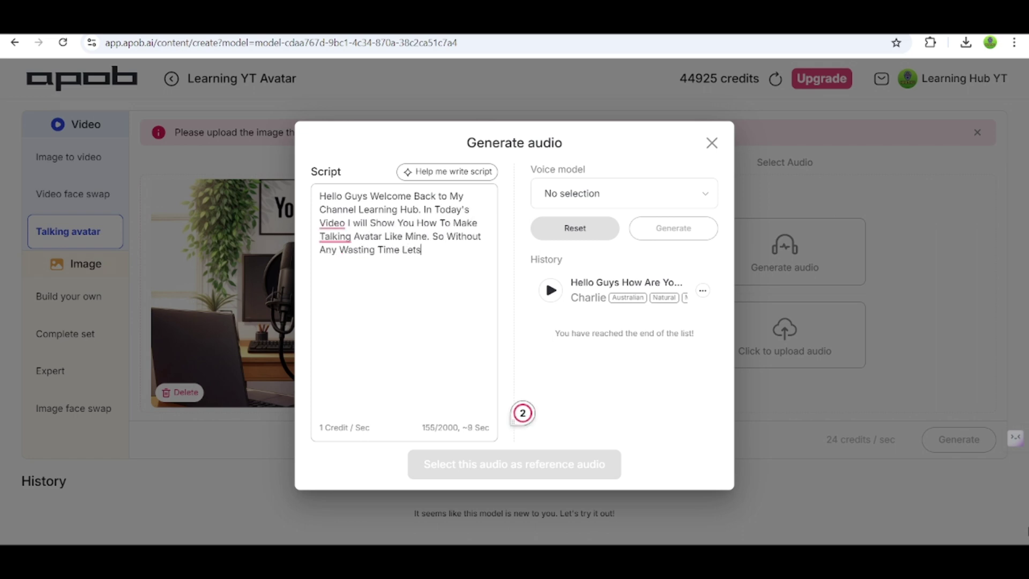
pyautogui.write(' go The')
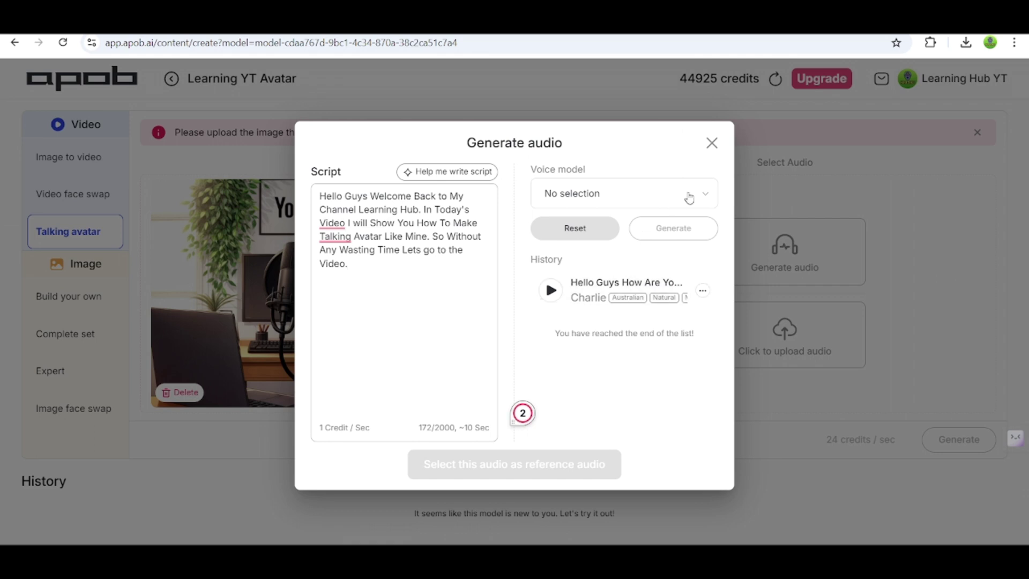
pyautogui.click(698, 196)
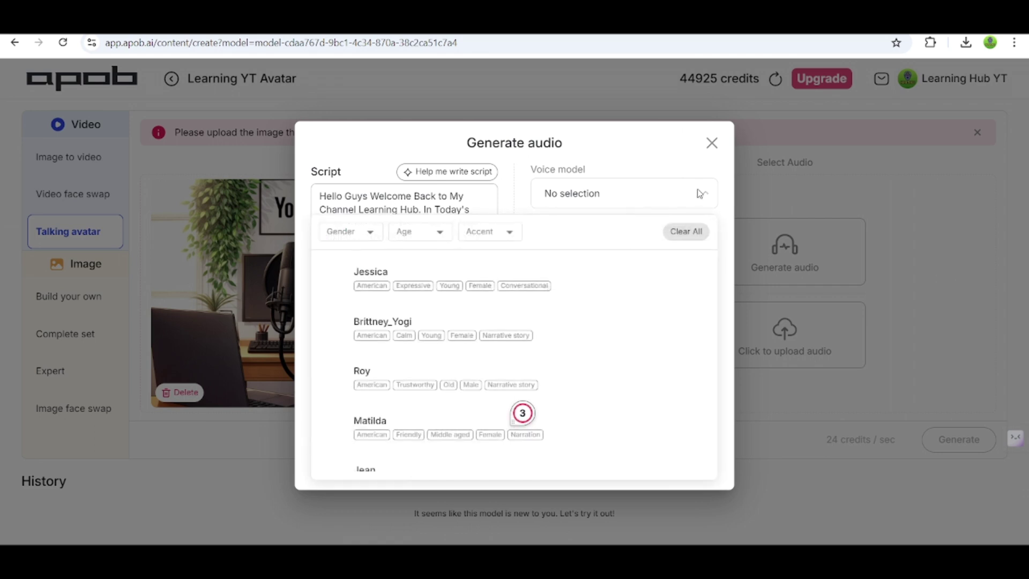
pyautogui.click(374, 239)
pyautogui.click(349, 271)
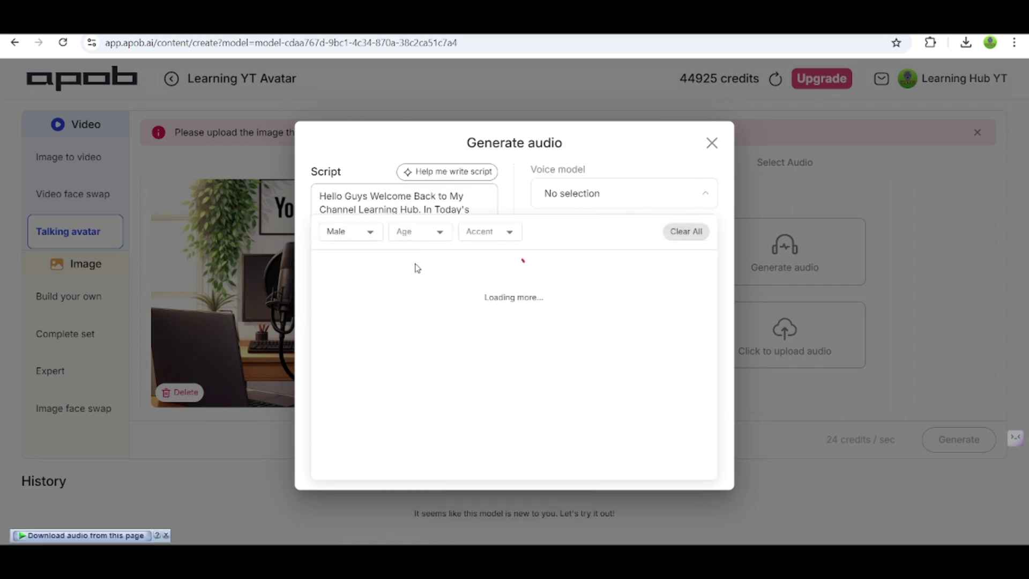
pyautogui.click(419, 231)
pyautogui.click(415, 266)
pyautogui.click(355, 324)
pyautogui.click(677, 230)
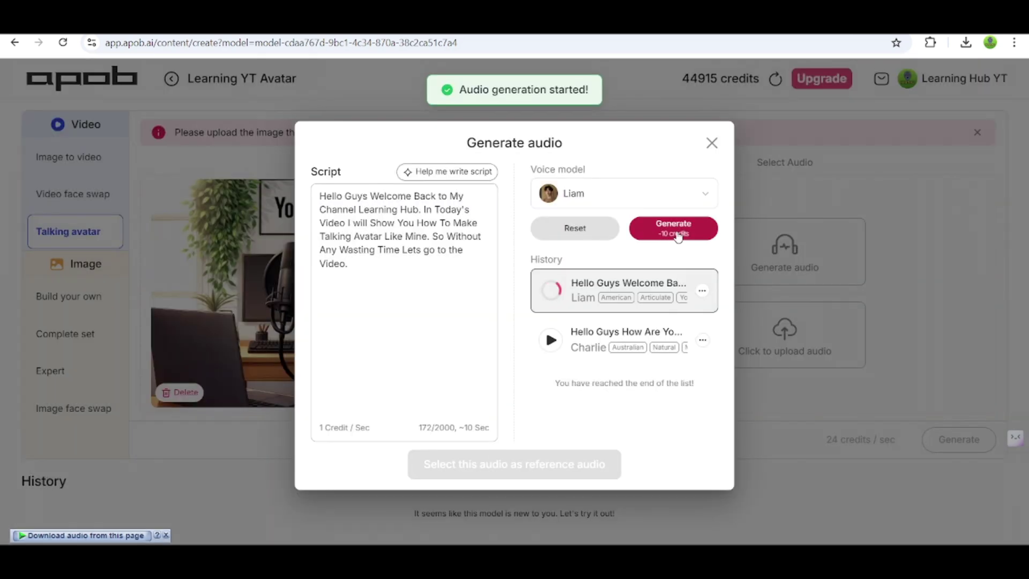
pyautogui.click(507, 465)
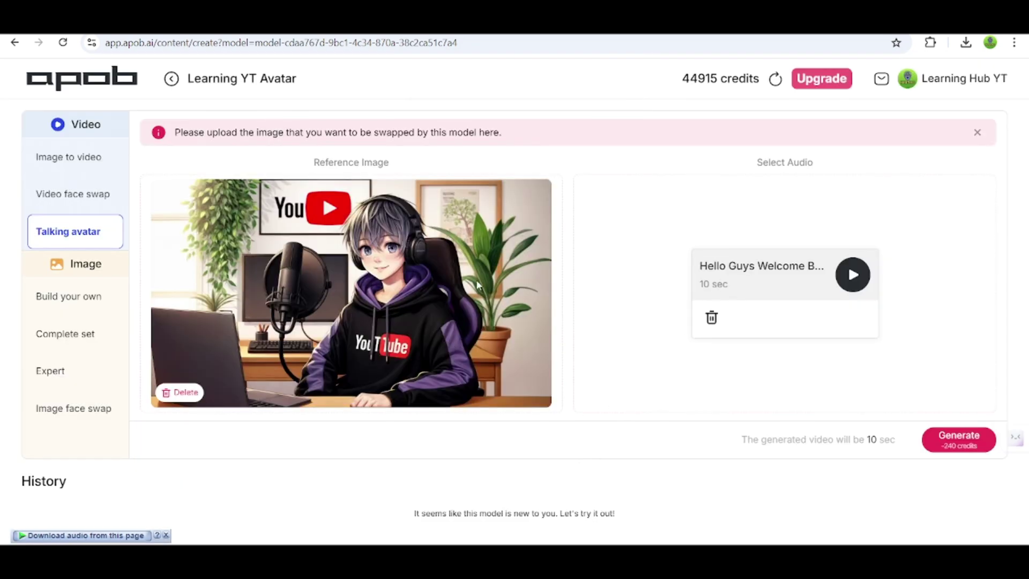
# Step: Generate the talking-avatar video for 240 credits, leaving 44675
pyautogui.click(962, 446)
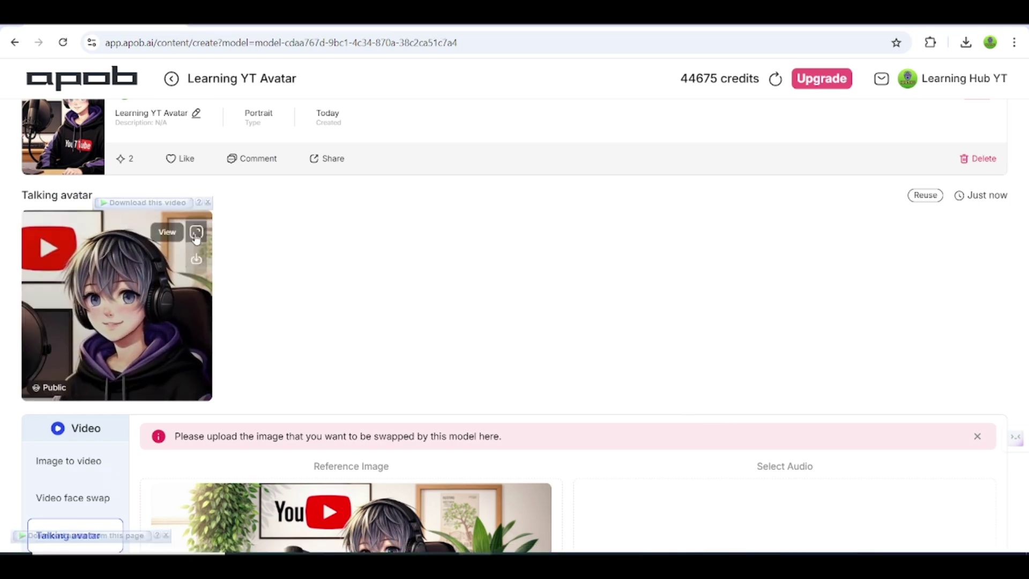
# Step: Preview the finished talking-avatar video and start its download
pyautogui.click(196, 233)
pyautogui.click(202, 262)
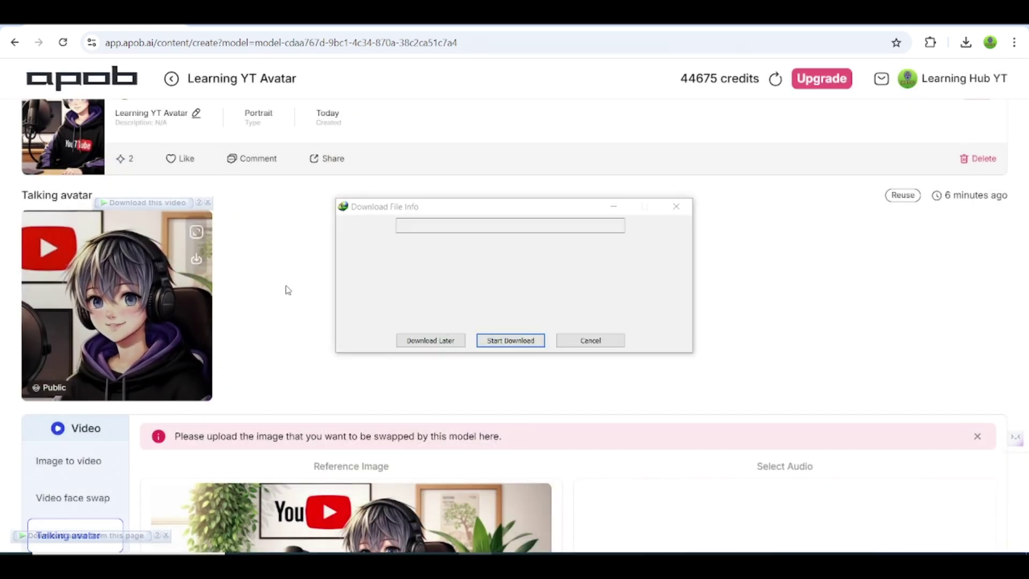
pyautogui.click(500, 342)
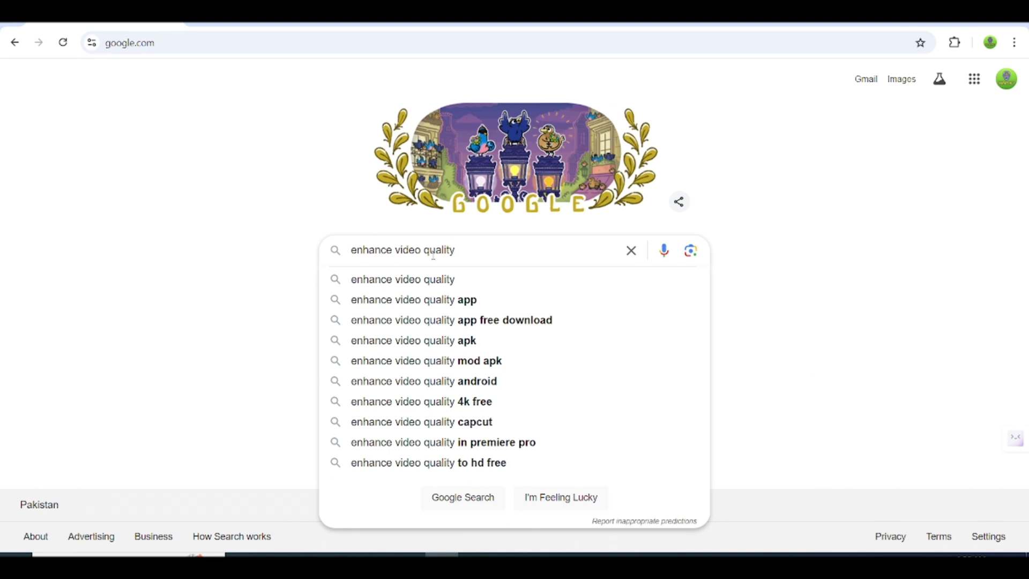
# Step: Submit the Google search for 'enhance video quality'
pyautogui.press('Return')
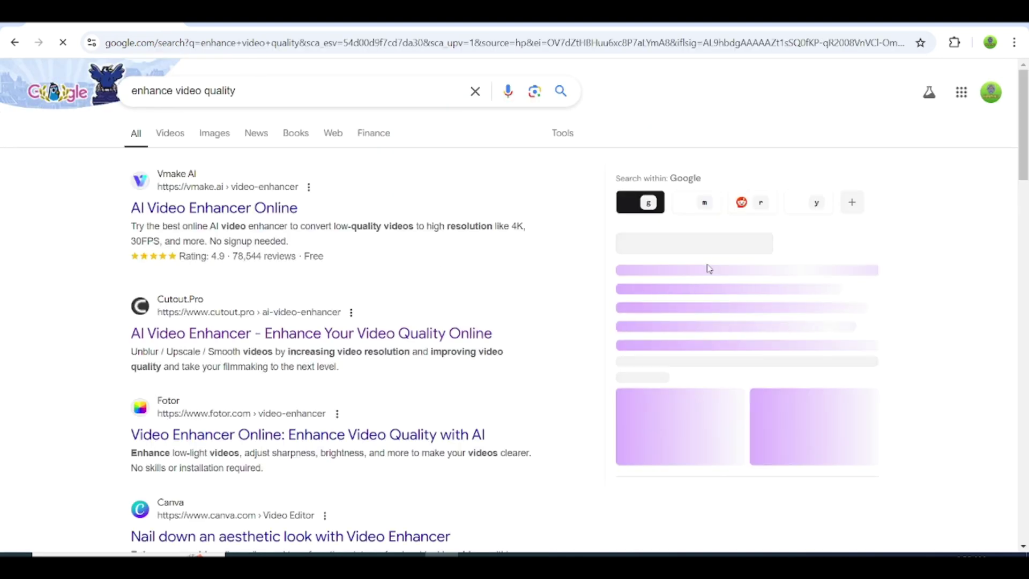
# Step: Upload the avatar video to Cutout.Pro's AI Video Enhancer
pyautogui.click(239, 333)
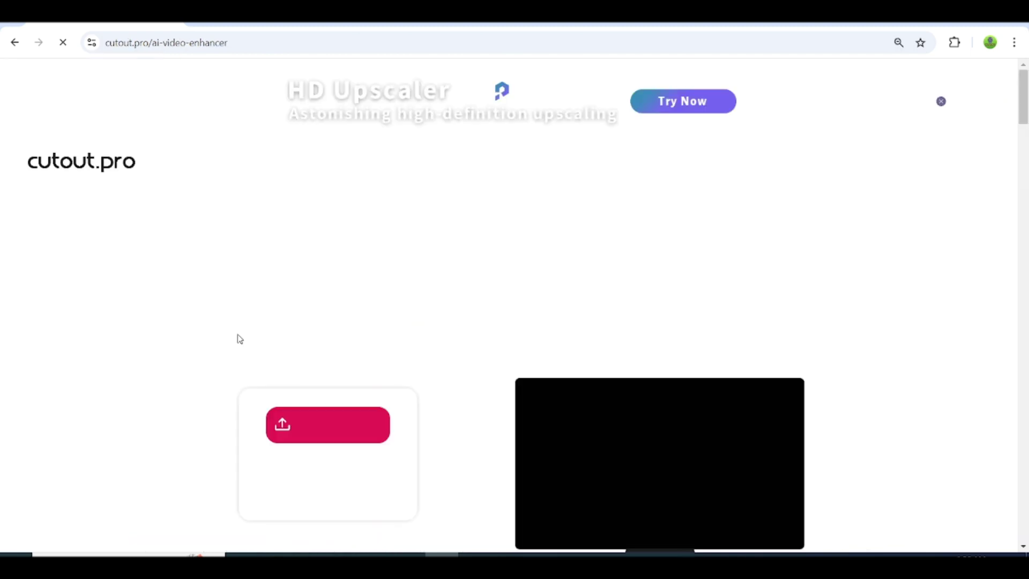
pyautogui.scroll(-3, 406, 317)
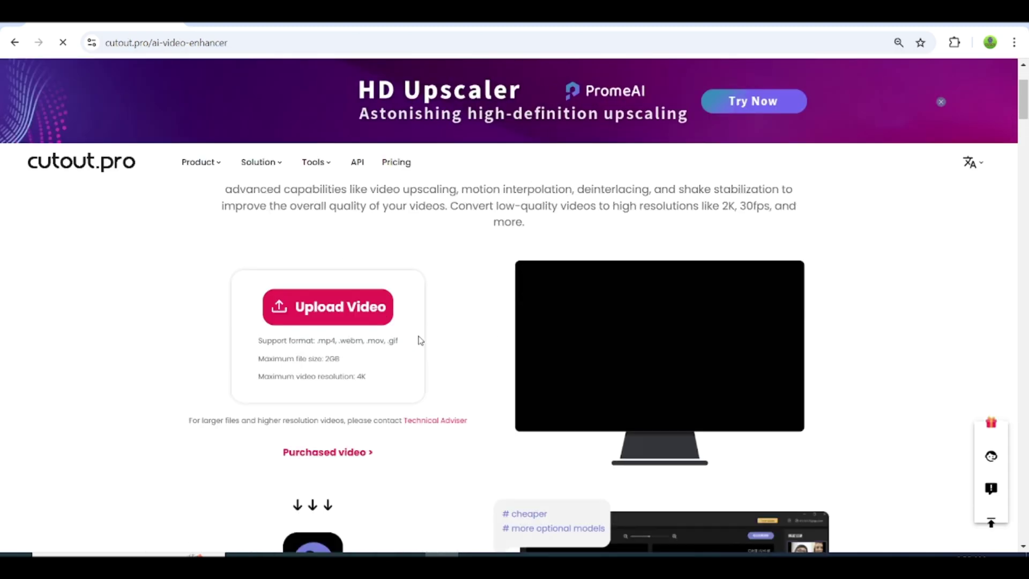
pyautogui.scroll(1, 379, 315)
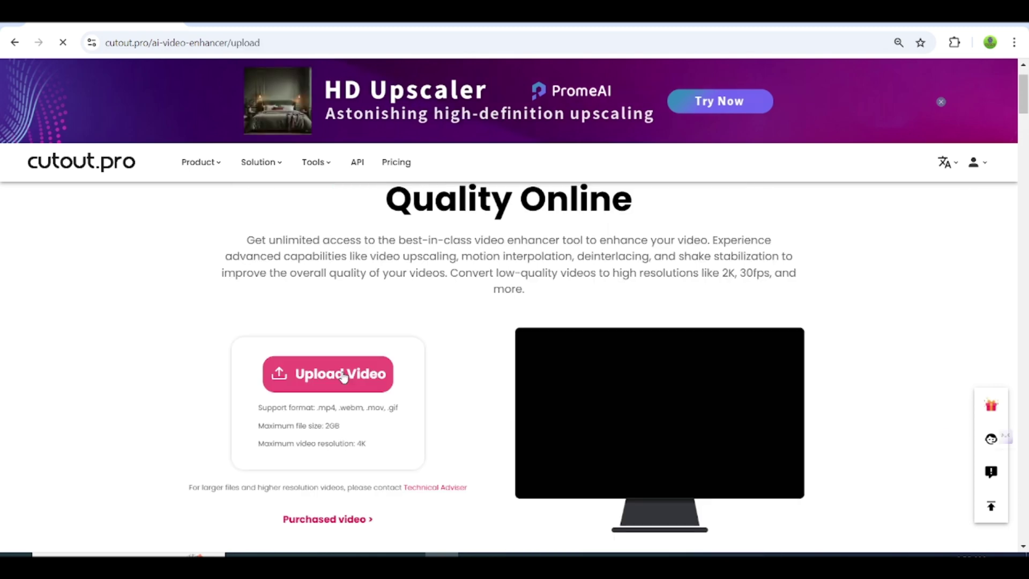
pyautogui.click(344, 375)
pyautogui.press('Return')
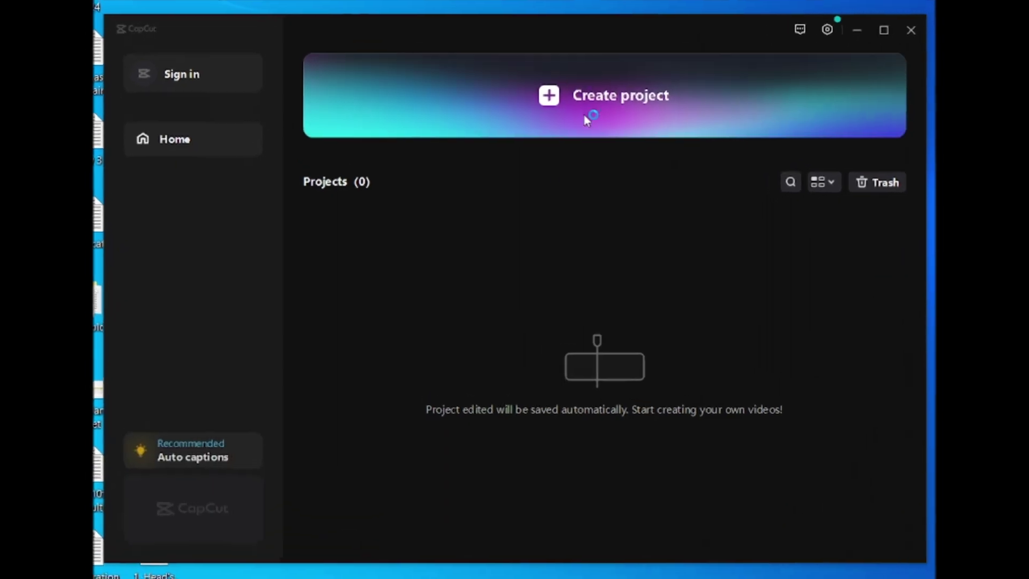
# Step: Start a new CapCut project with vatt.mp4 on the timeline and apply the Tree Shade 2 effect
pyautogui.click(590, 90)
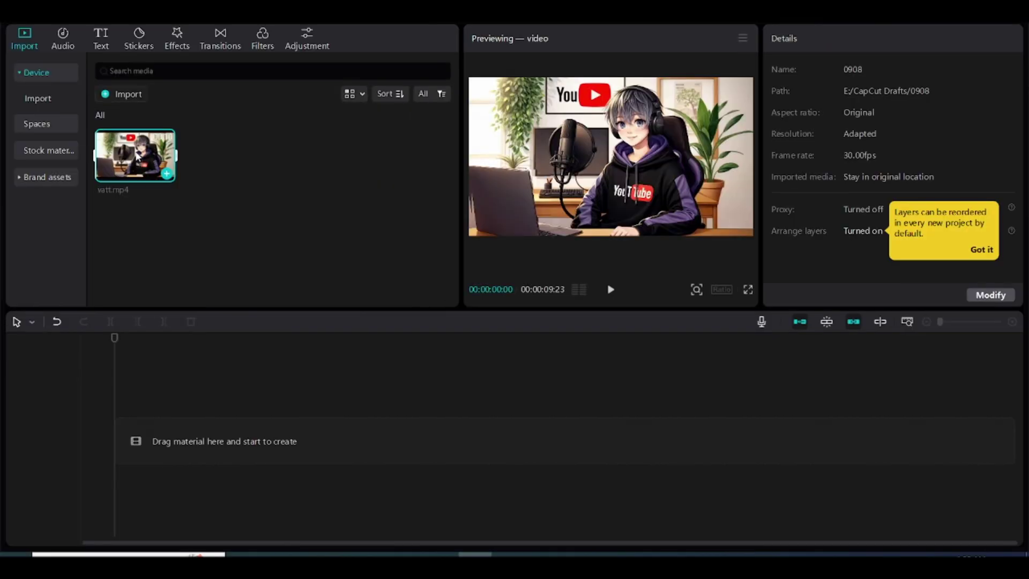
pyautogui.moveTo(141, 158); pyautogui.dragTo(120, 431)
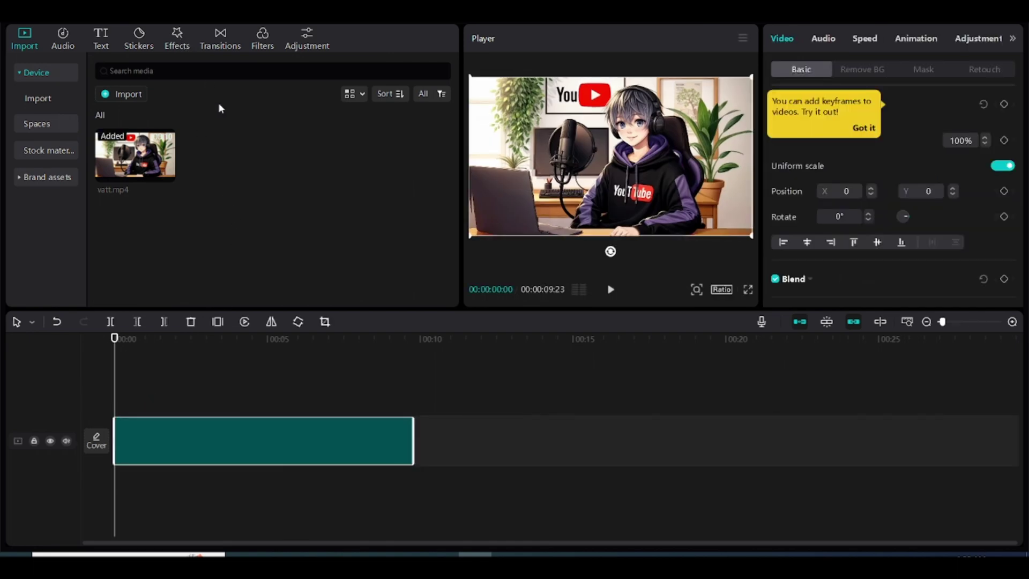
pyautogui.click(180, 40)
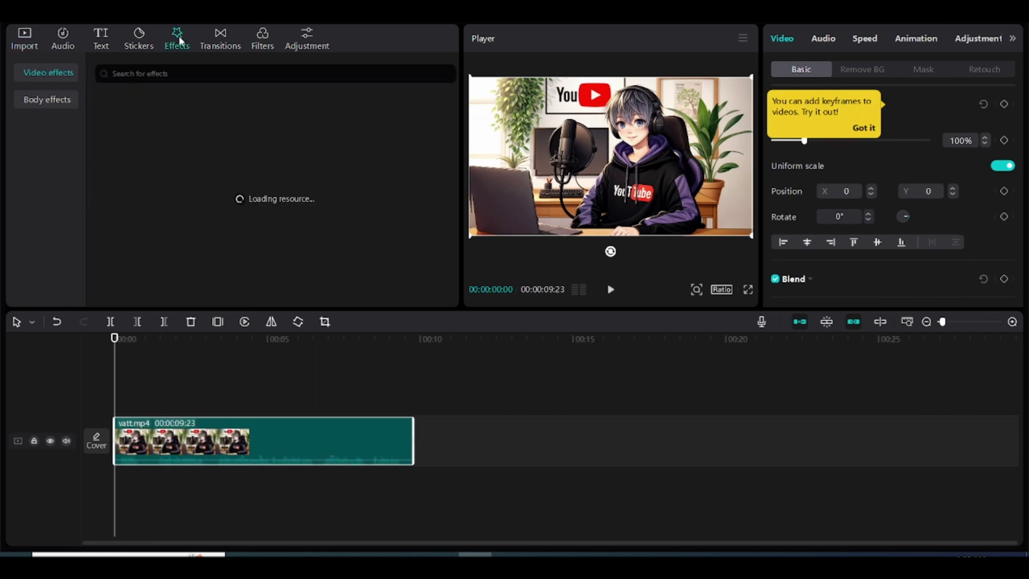
pyautogui.click(126, 74)
pyautogui.write('tree shade')
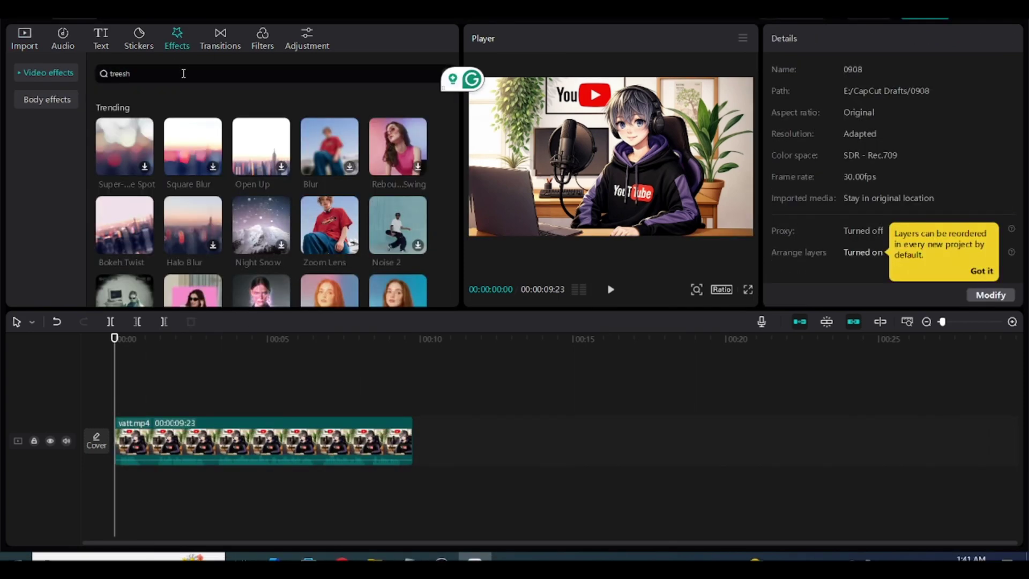
pyautogui.click(260, 152)
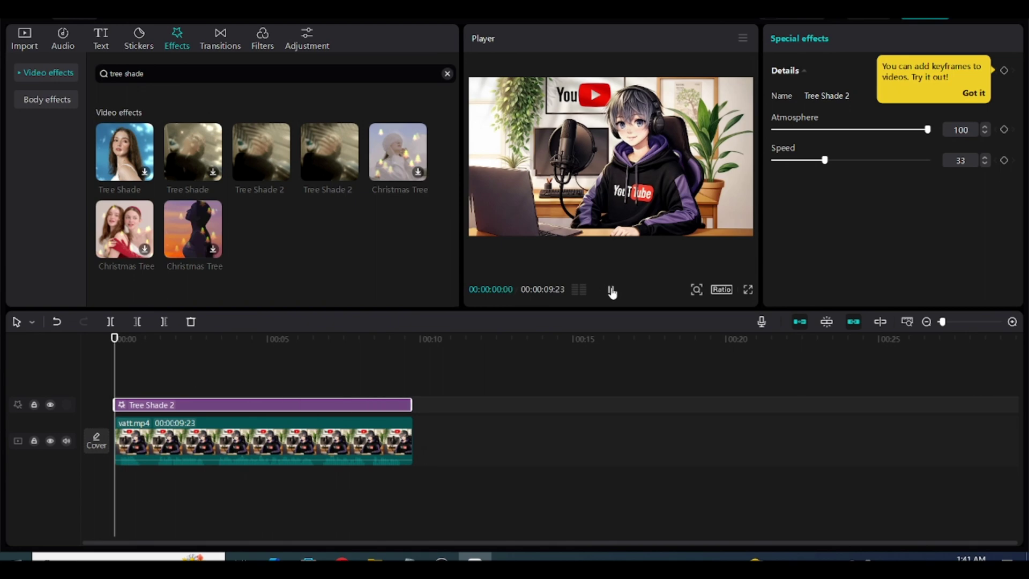
pyautogui.click(610, 289)
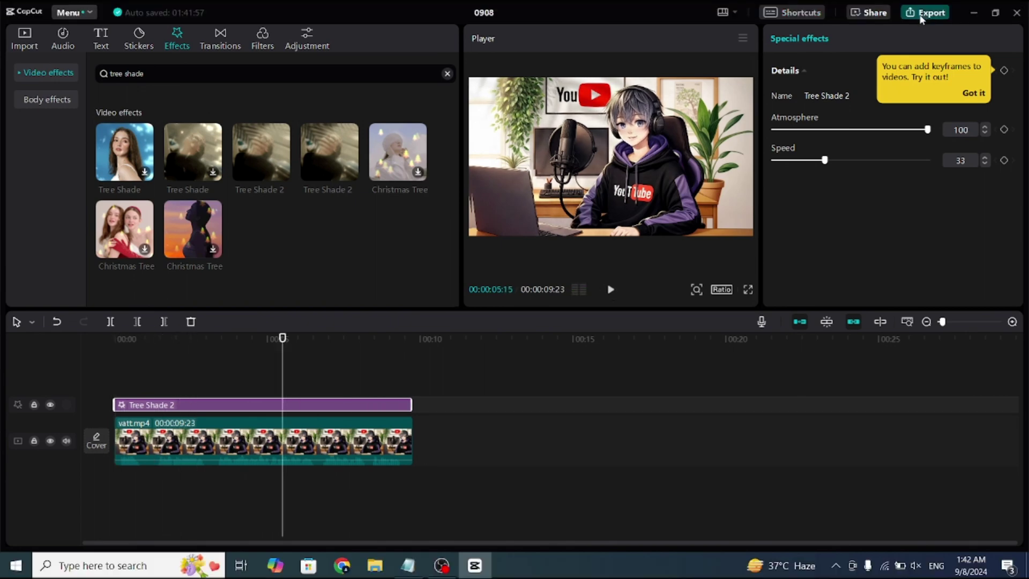
pyautogui.click(925, 12)
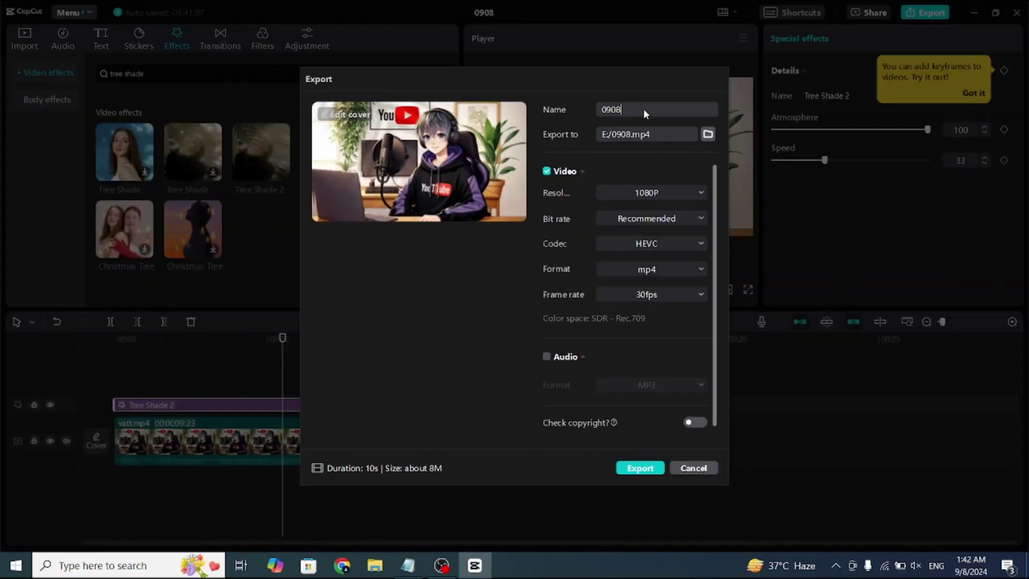
# Step: Export the video named 0908 as mp4 at 1080P, 30fps
pyautogui.click(640, 468)
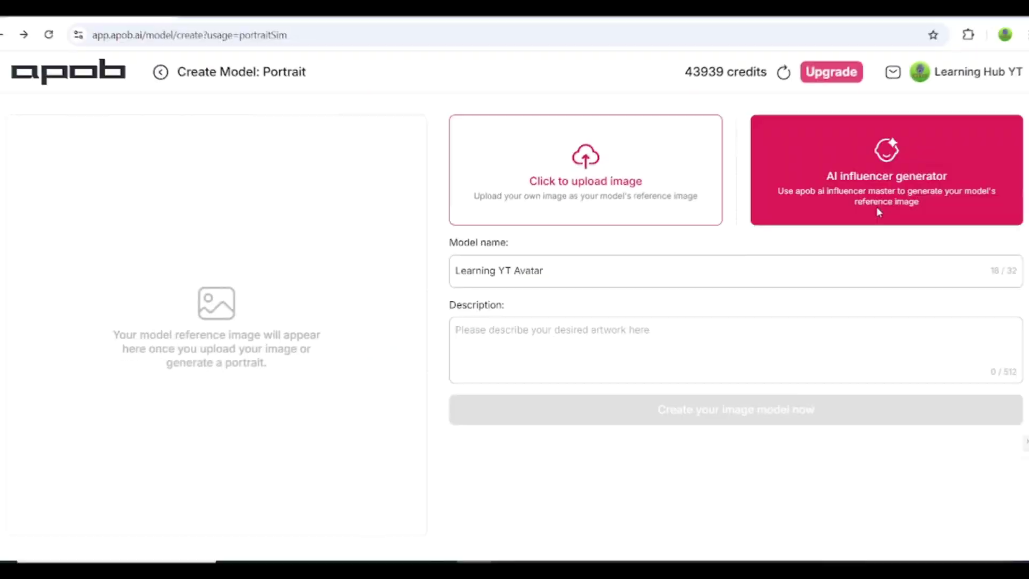
# Step: Upload the photo 'my' from Downloads and save it as the new portrait model's image
pyautogui.click(581, 183)
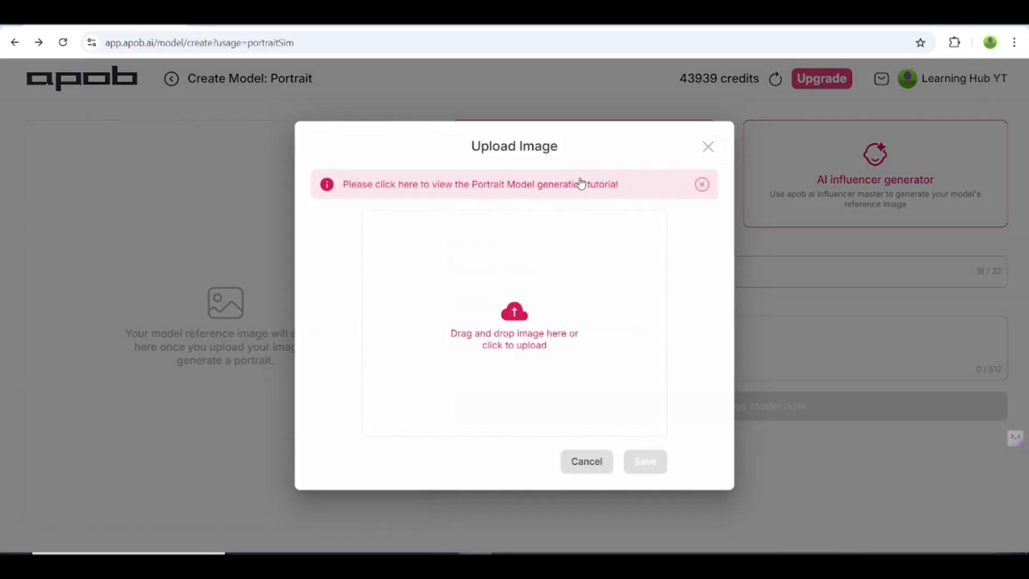
pyautogui.click(514, 310)
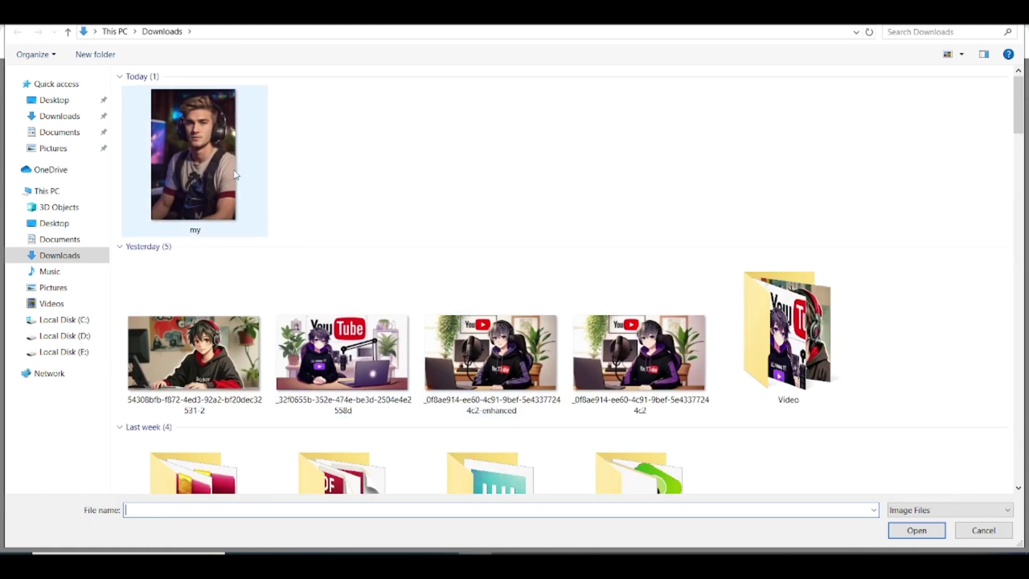
pyautogui.doubleClick(235, 174)
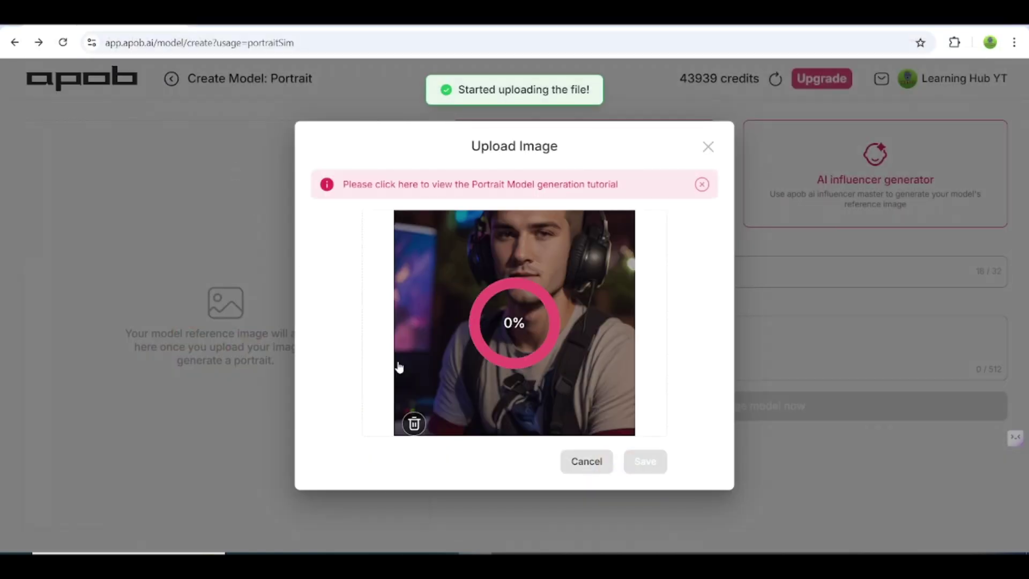
pyautogui.click(641, 462)
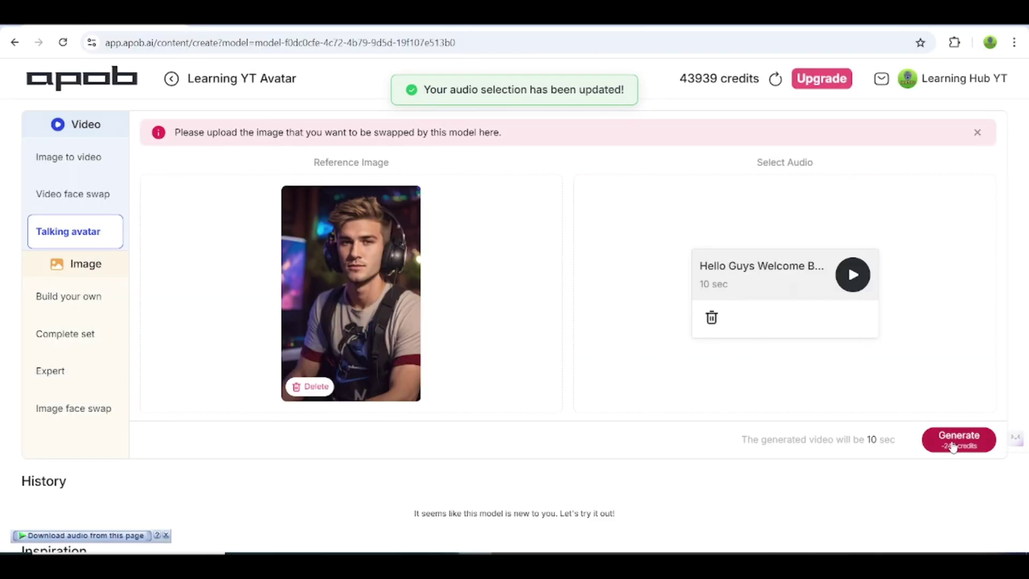
# Step: Generate a talking-avatar video with the new portrait model
pyautogui.click(958, 440)
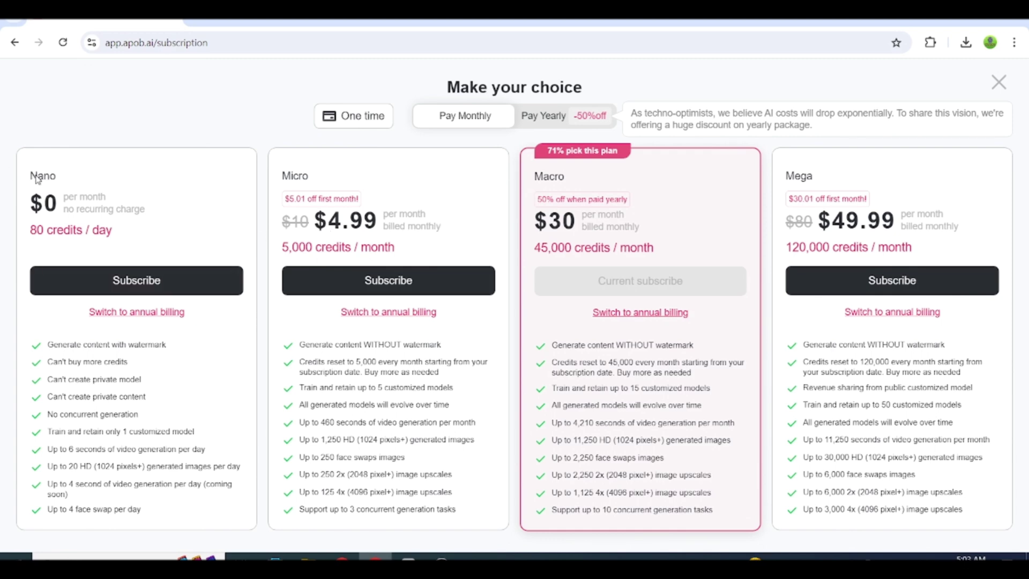
# Step: Review the plan feature lists and switch the prices to Pay Yearly billing
pyautogui.scroll(-2, 791, 351)
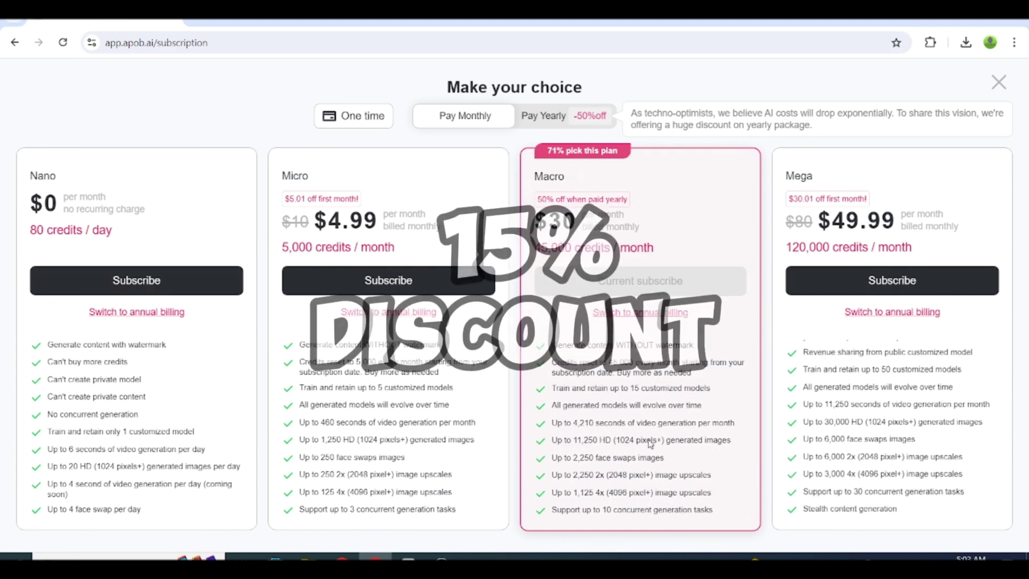
pyautogui.scroll(-1, 645, 433)
pyautogui.scroll(-1, 386, 456)
pyautogui.scroll(1, 386, 429)
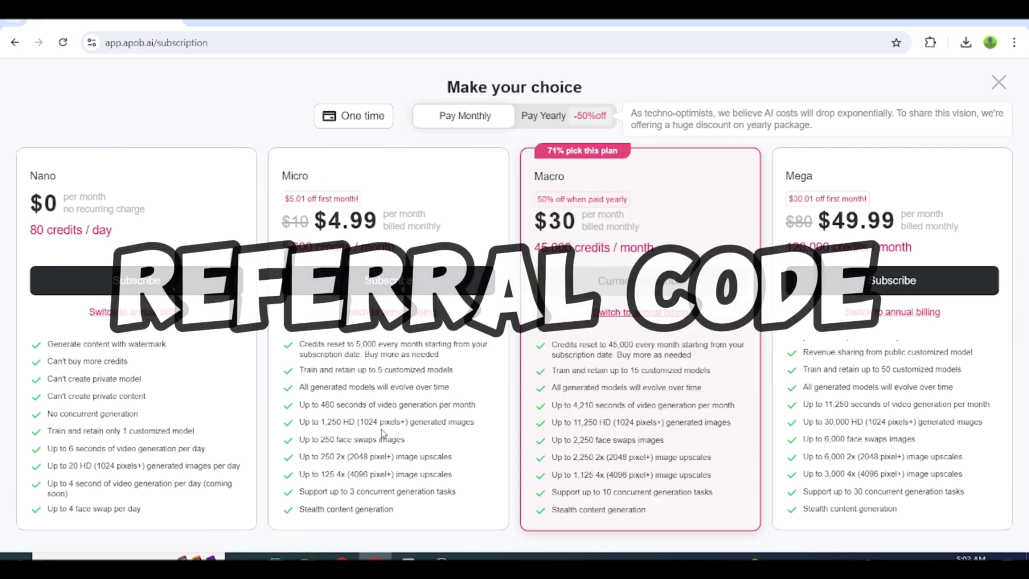
pyautogui.scroll(1, 643, 429)
pyautogui.click(541, 119)
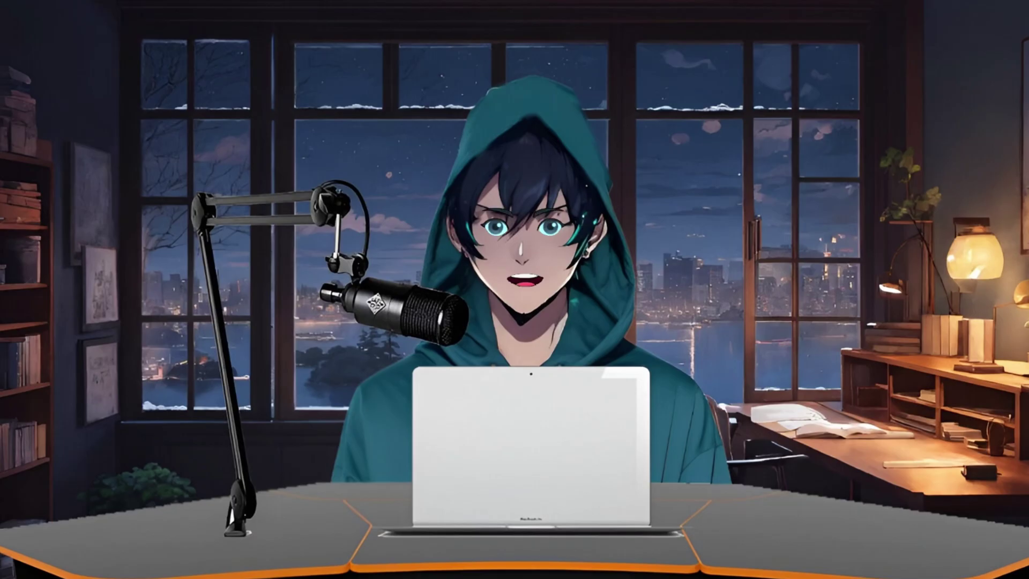